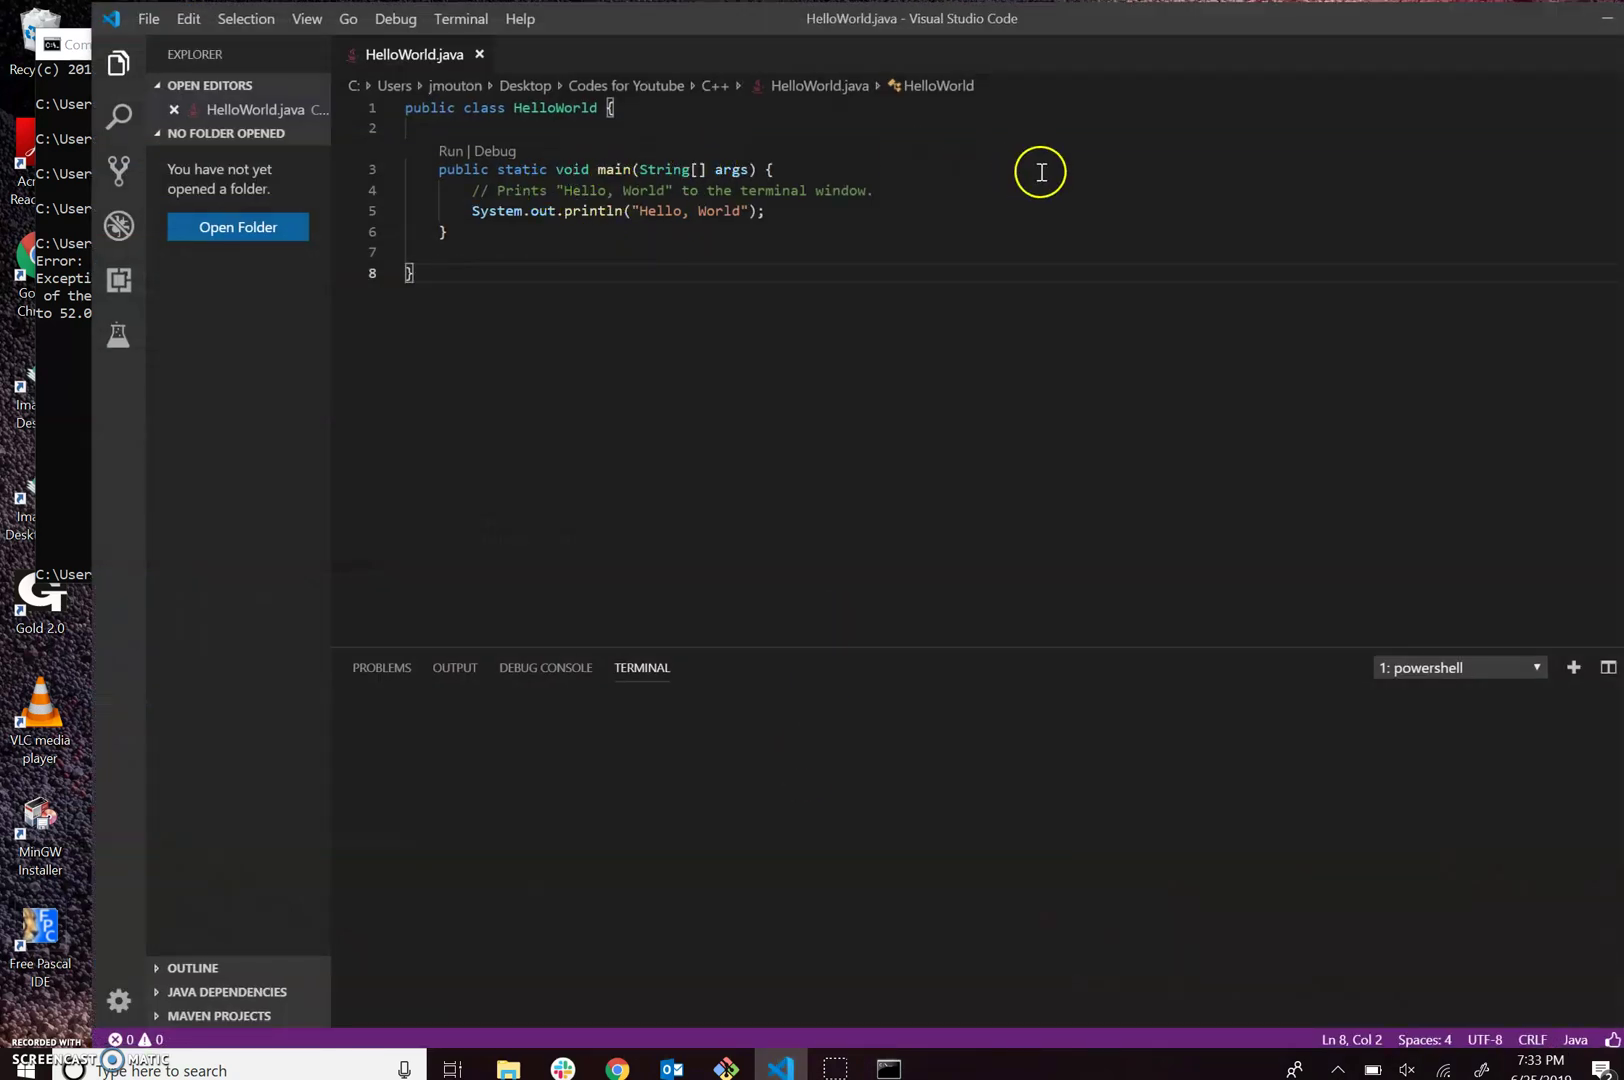
# - Minimize Visual Studio Code to reveal the UnsupportedClassVersionError in Command Prompt
pyautogui.click(1611, 23)
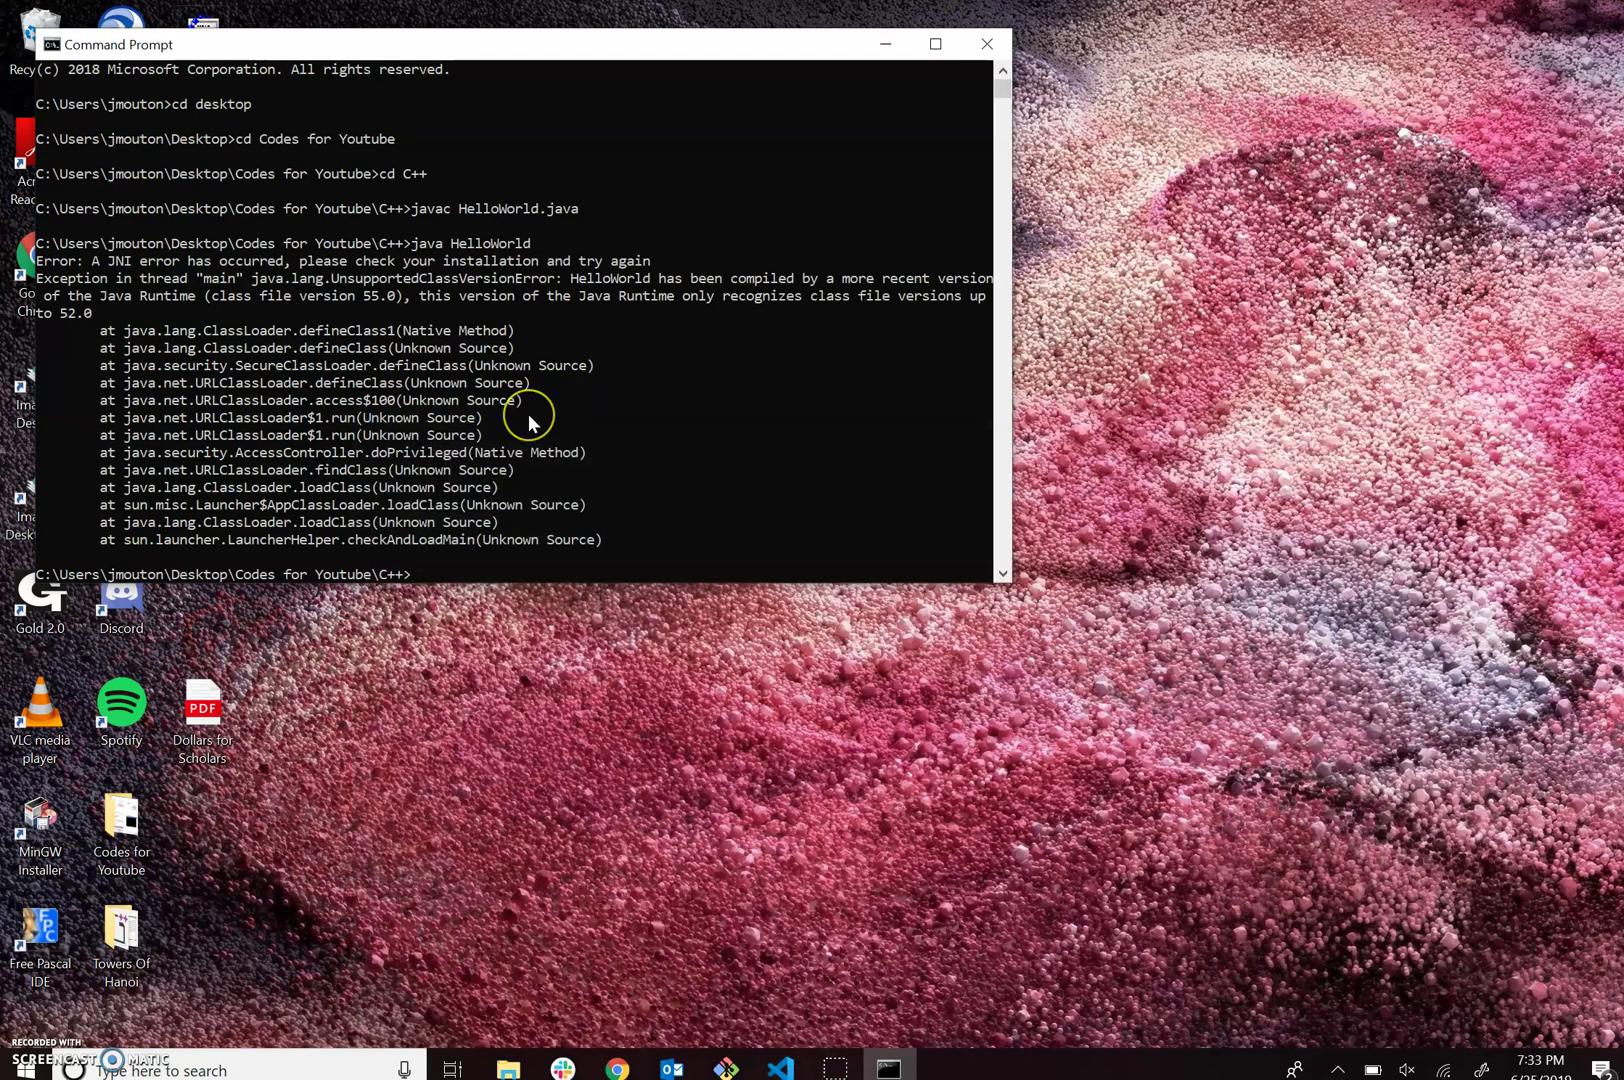
pyautogui.scroll(-1, 528, 413)
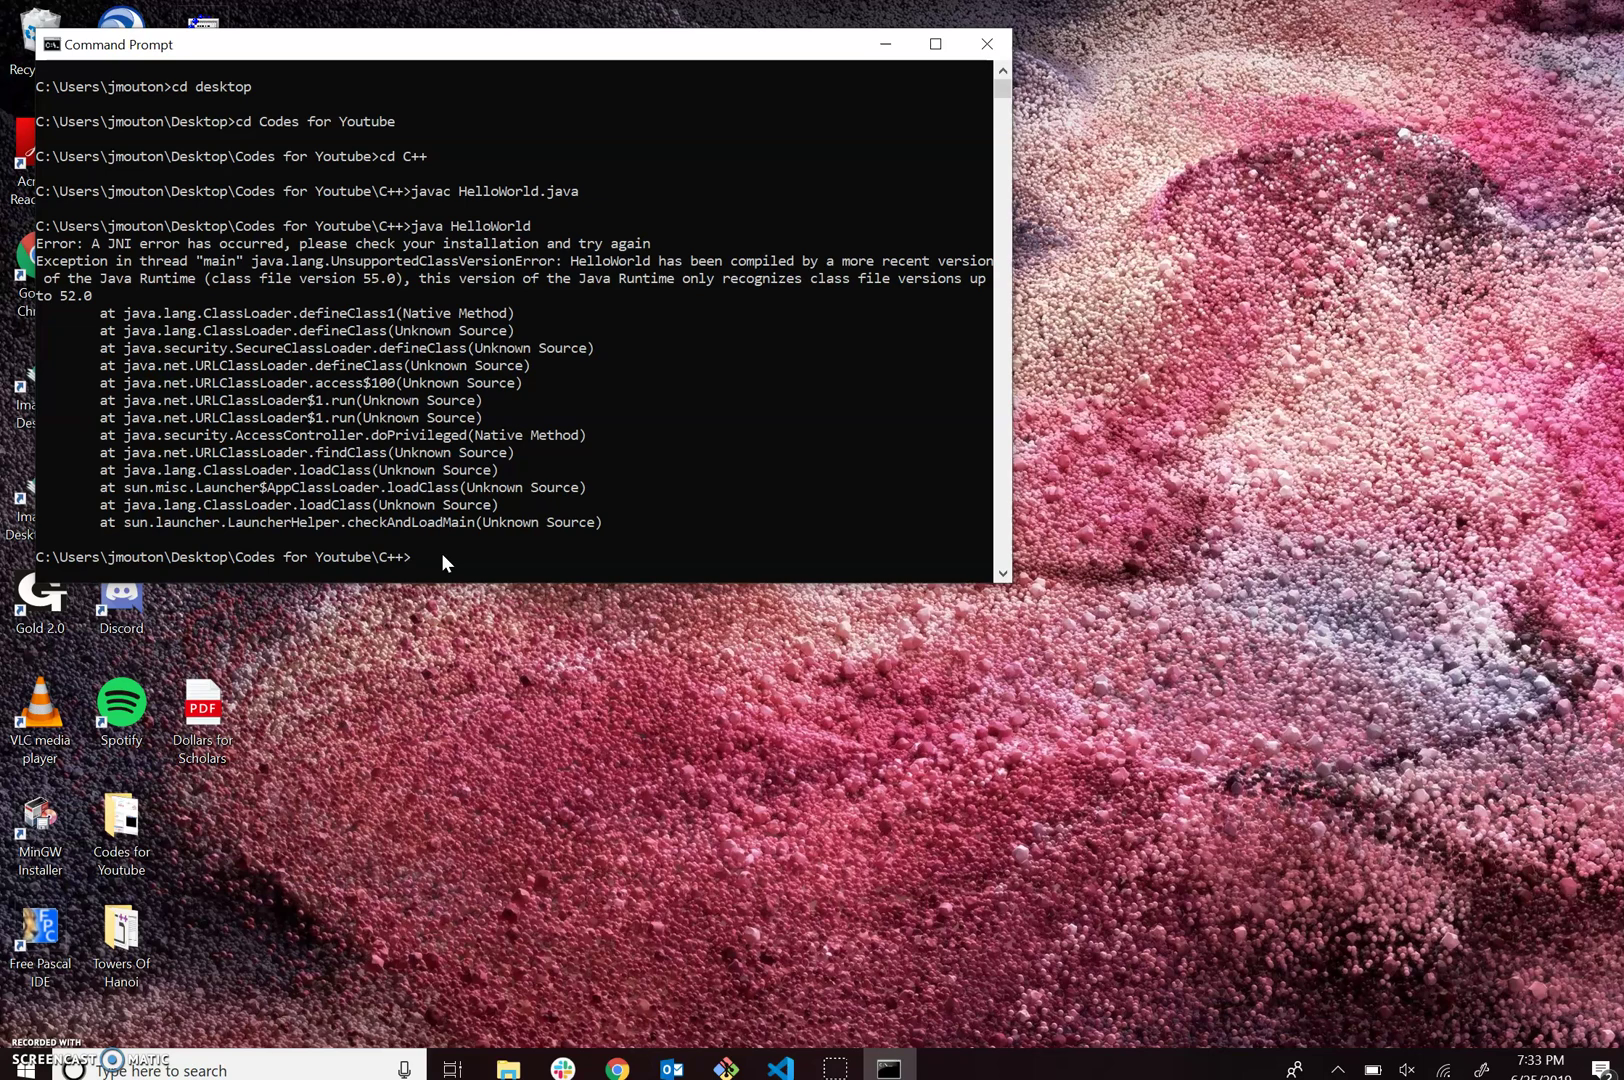
pyautogui.write('javac')
pyautogui.write(' -vers')
pyautogui.write('ion')
# - Run javac -version and java -version, revealing compiler 11.0.2 versus runtime 1.8.0_201
pyautogui.press('Return')
pyautogui.write('java -ver')
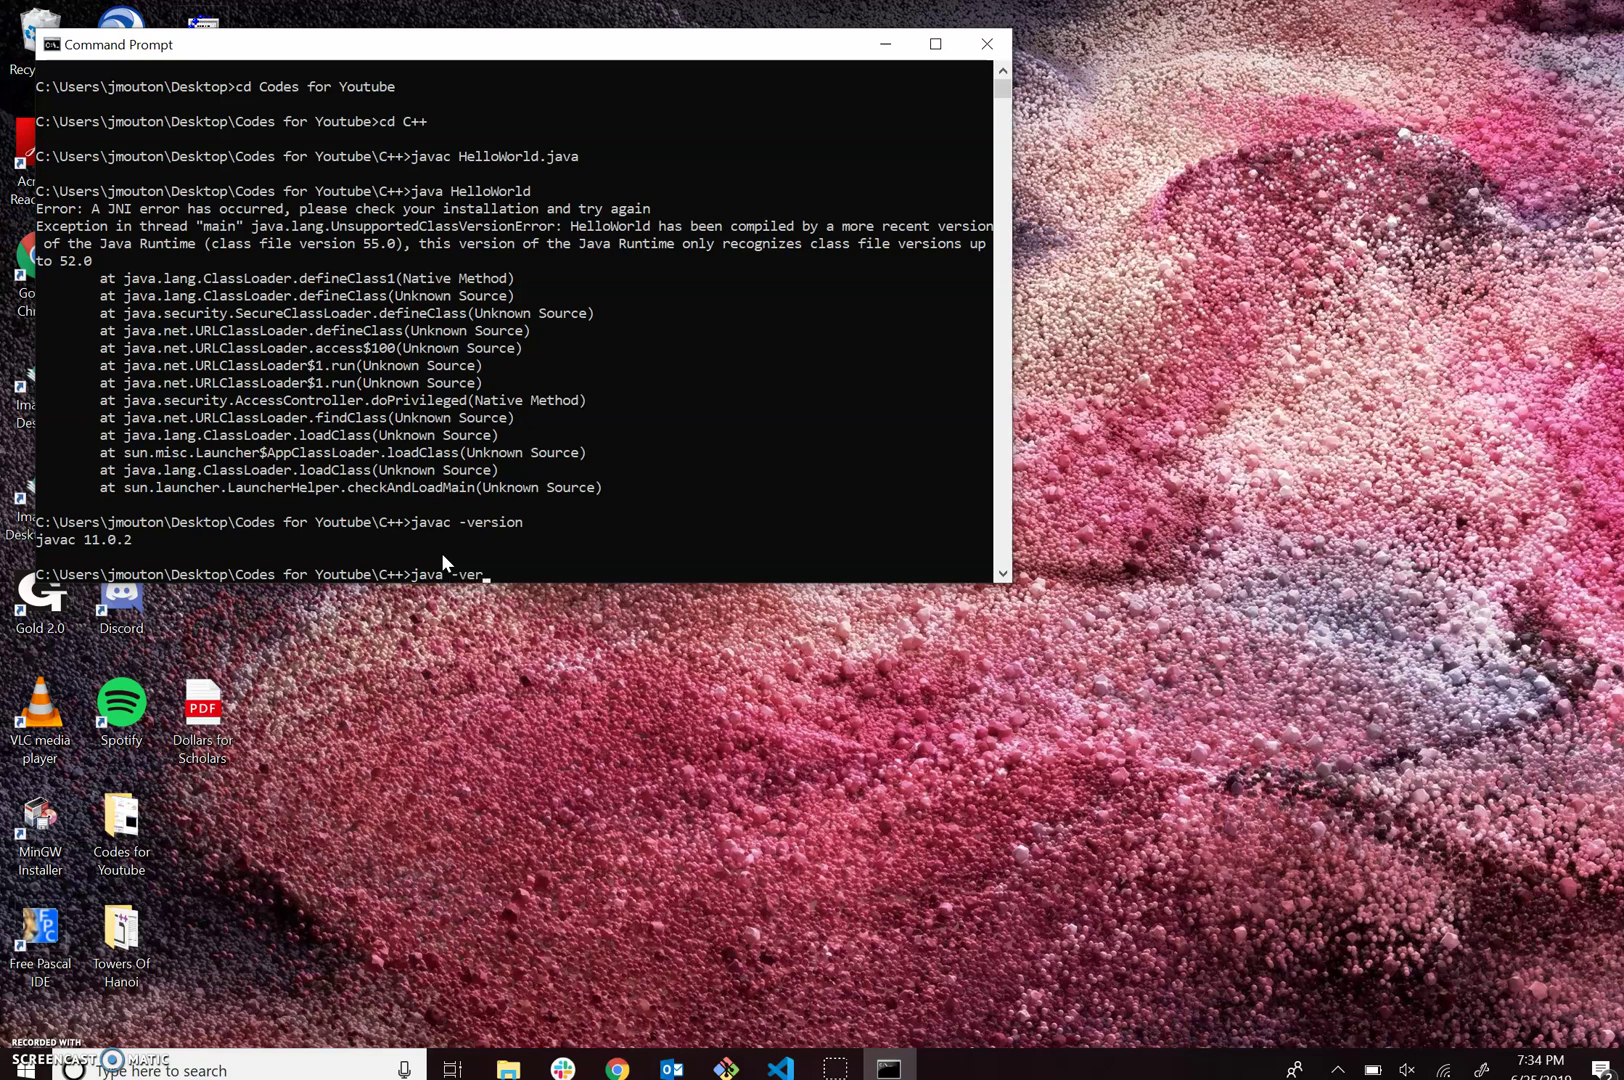
pyautogui.write('sion')
pyautogui.press('Return')
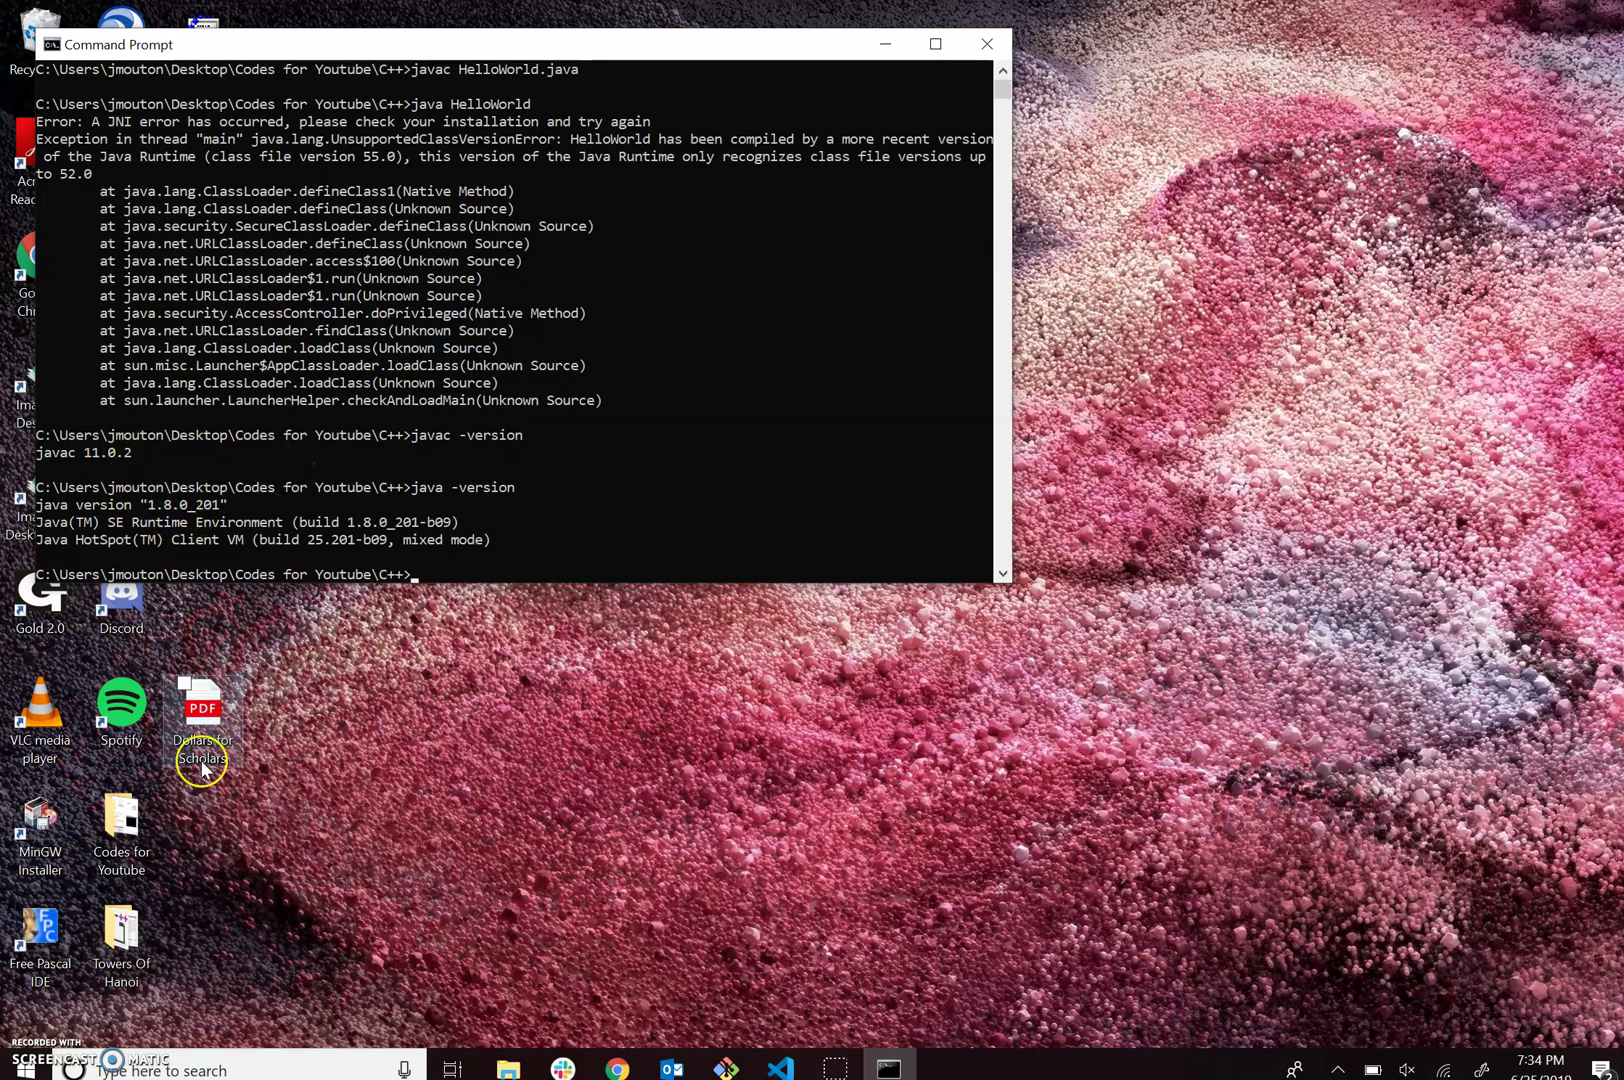
# - Launch Control Panel from search and reach System and Security > System > Advanced system settings
pyautogui.click(188, 1070)
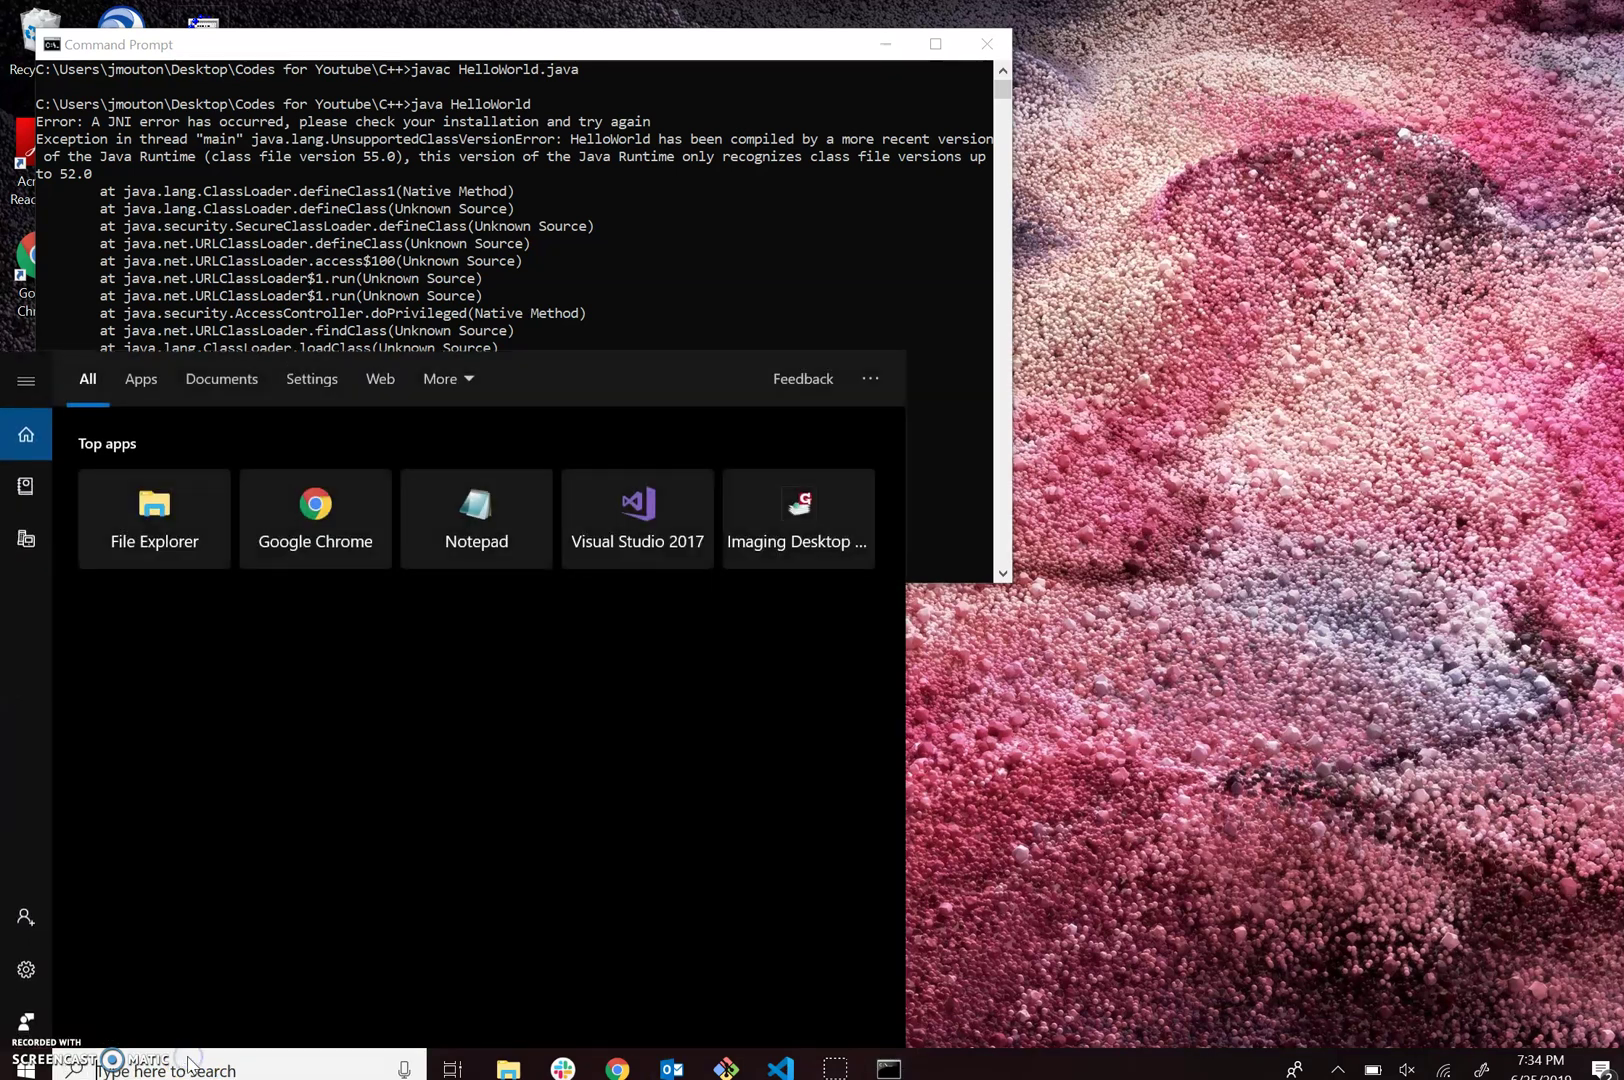
pyautogui.write('control')
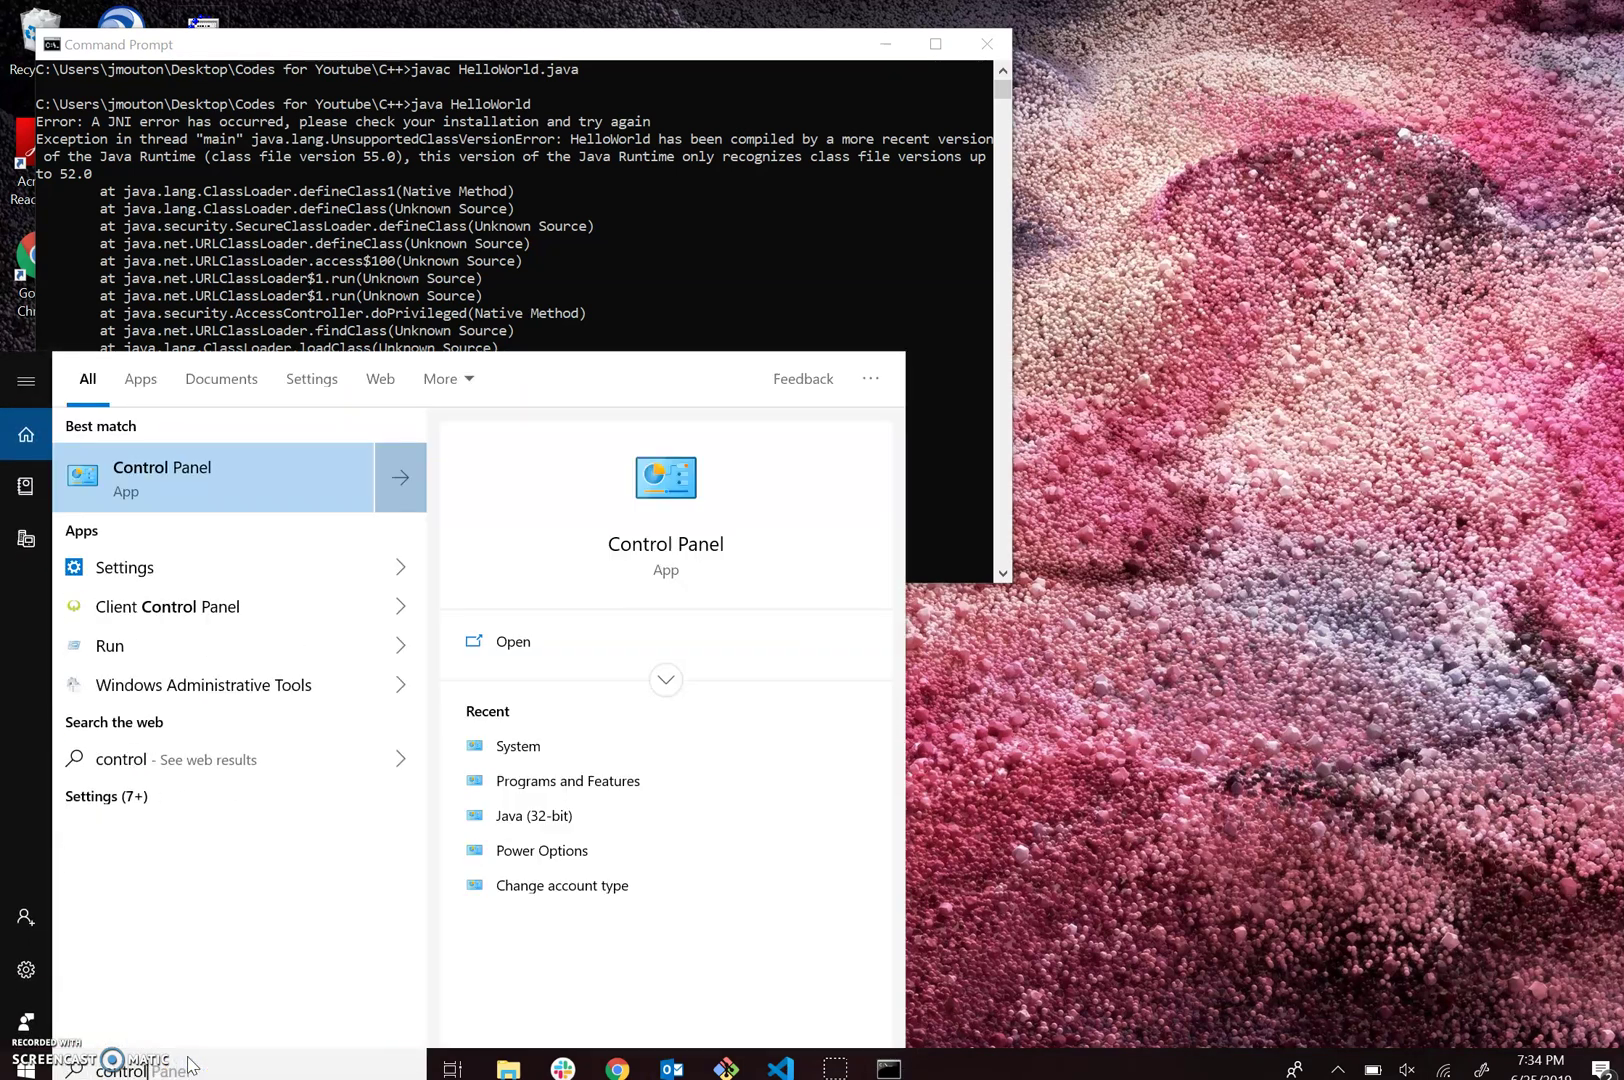
pyautogui.press('Return')
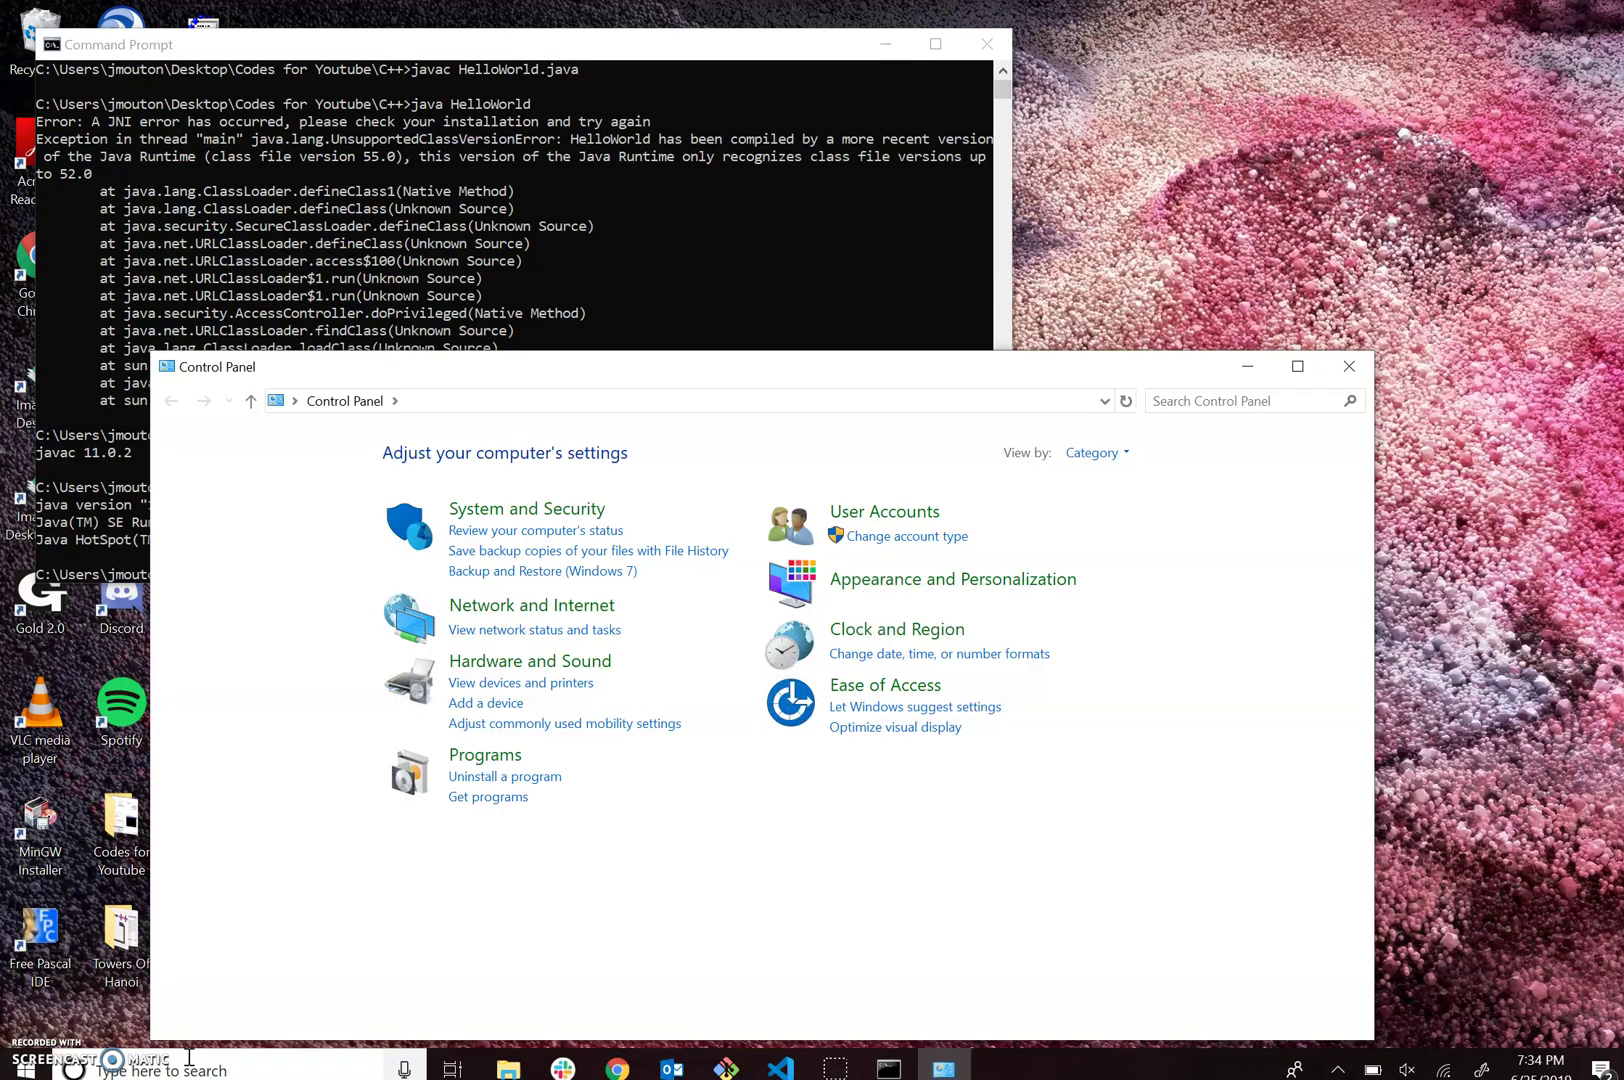
pyautogui.click(491, 512)
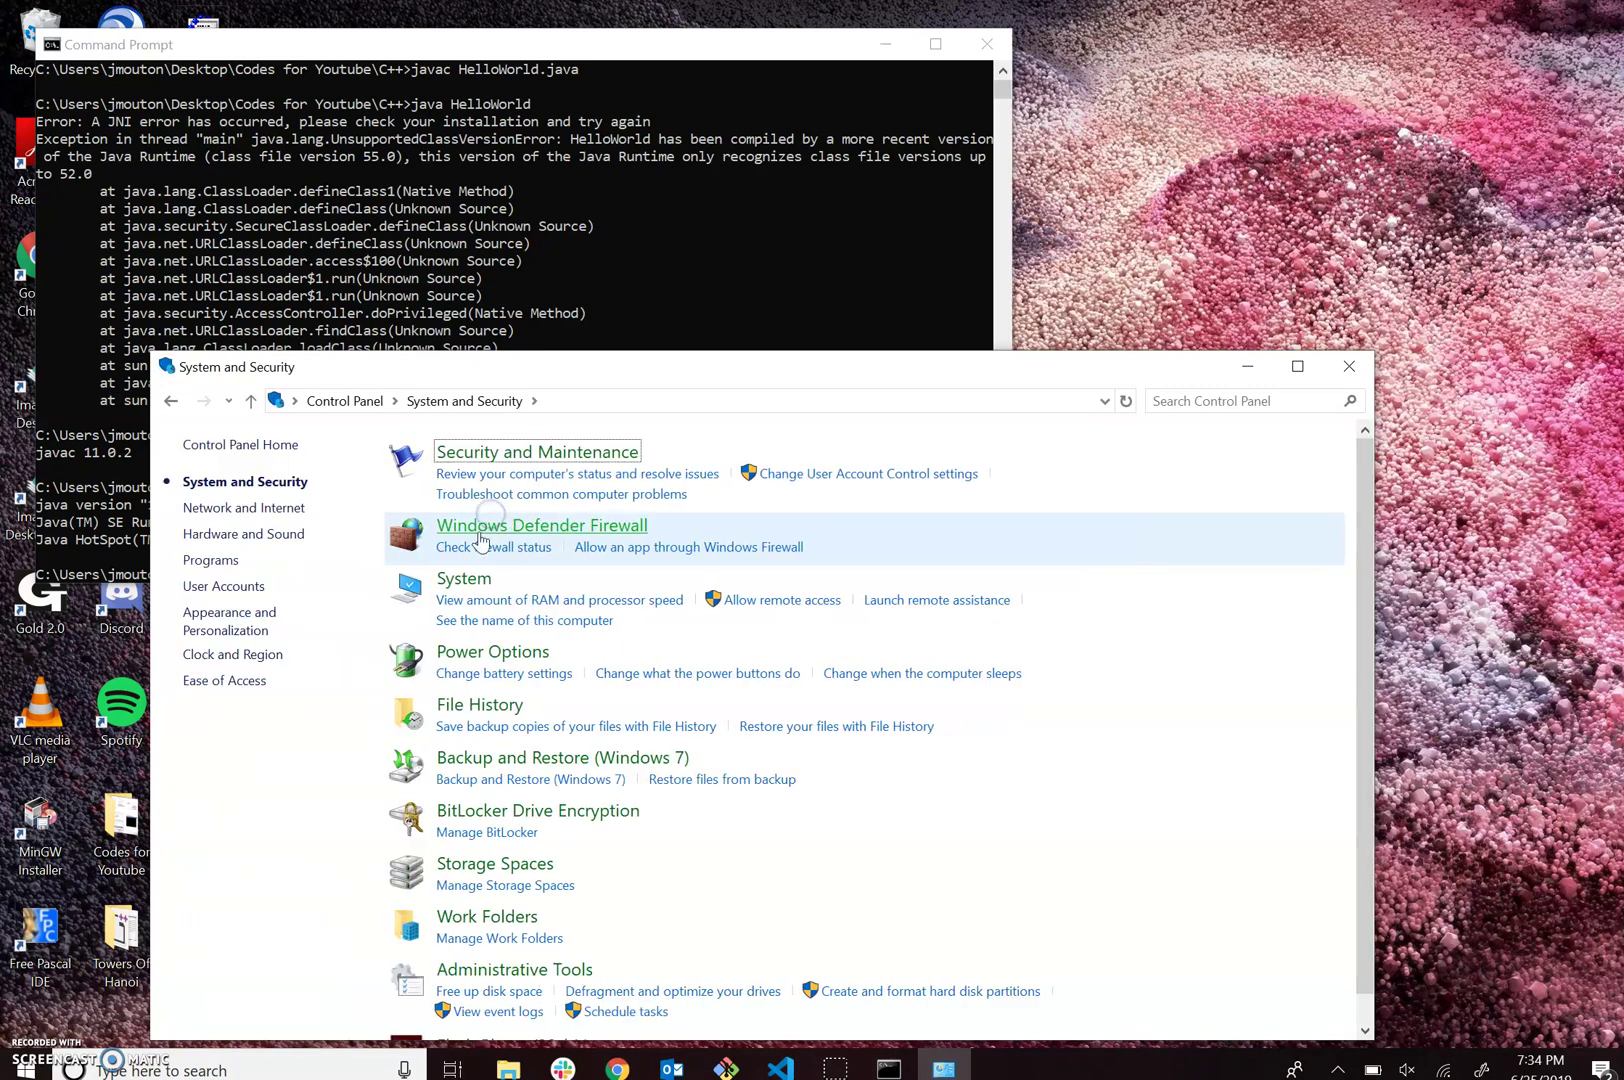
pyautogui.click(463, 579)
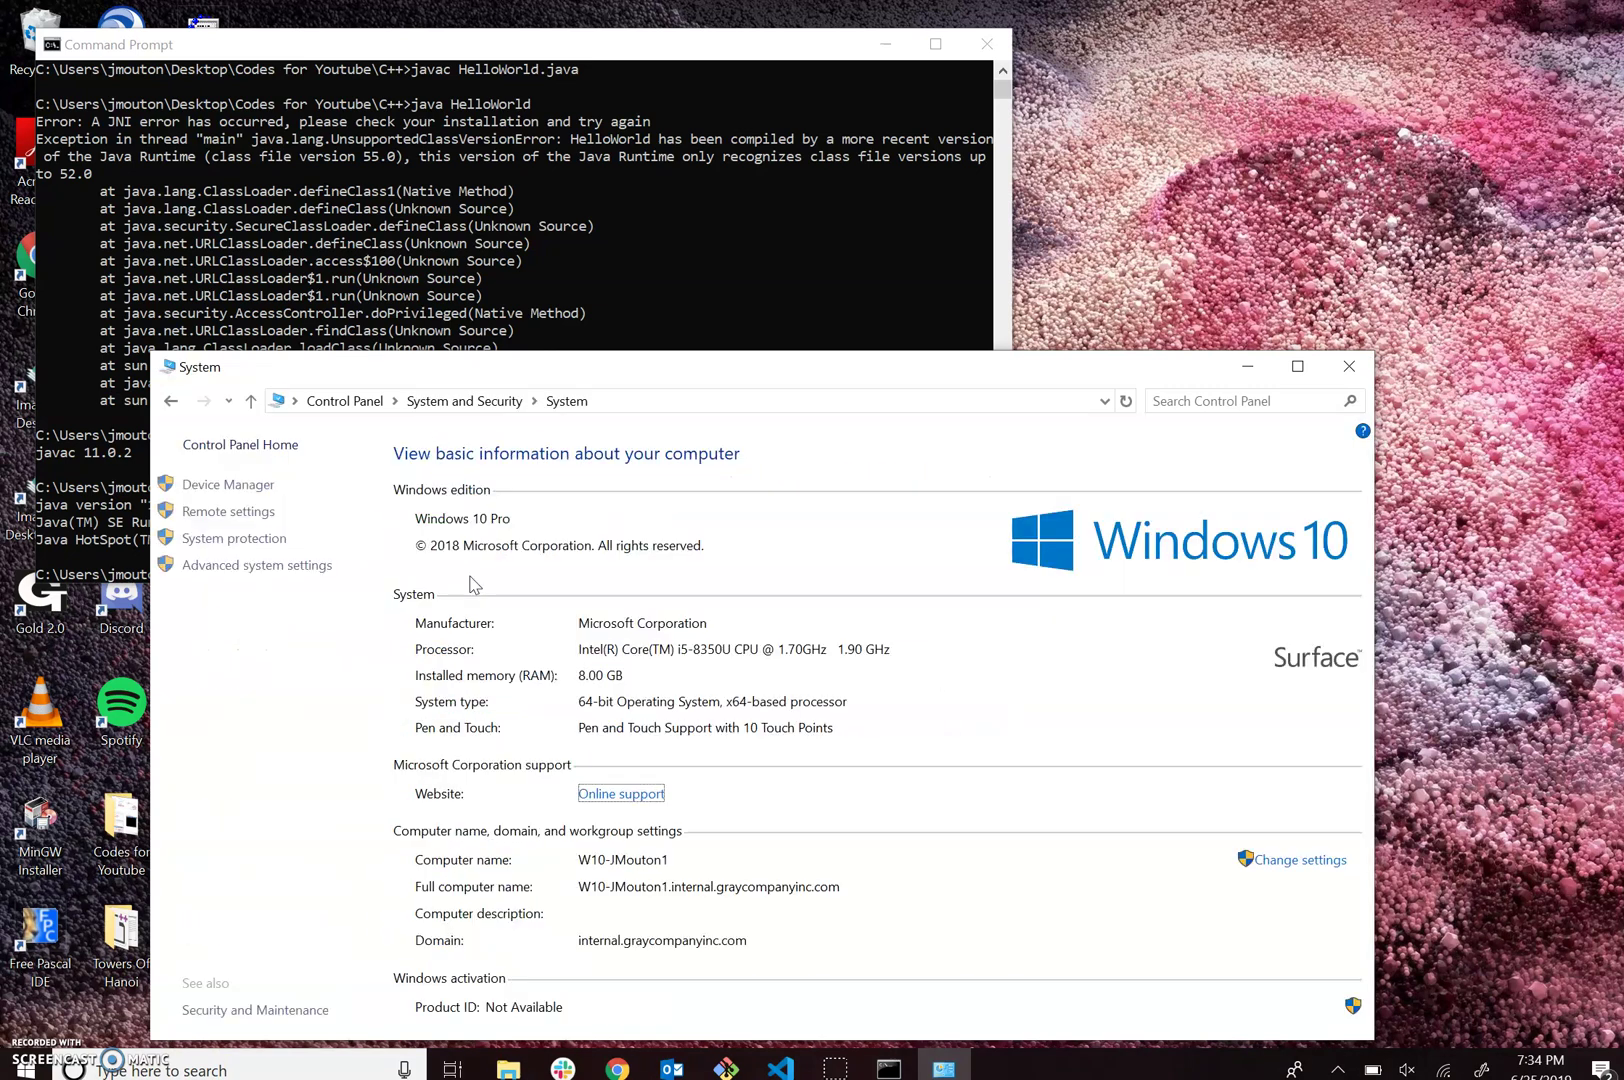
pyautogui.click(287, 568)
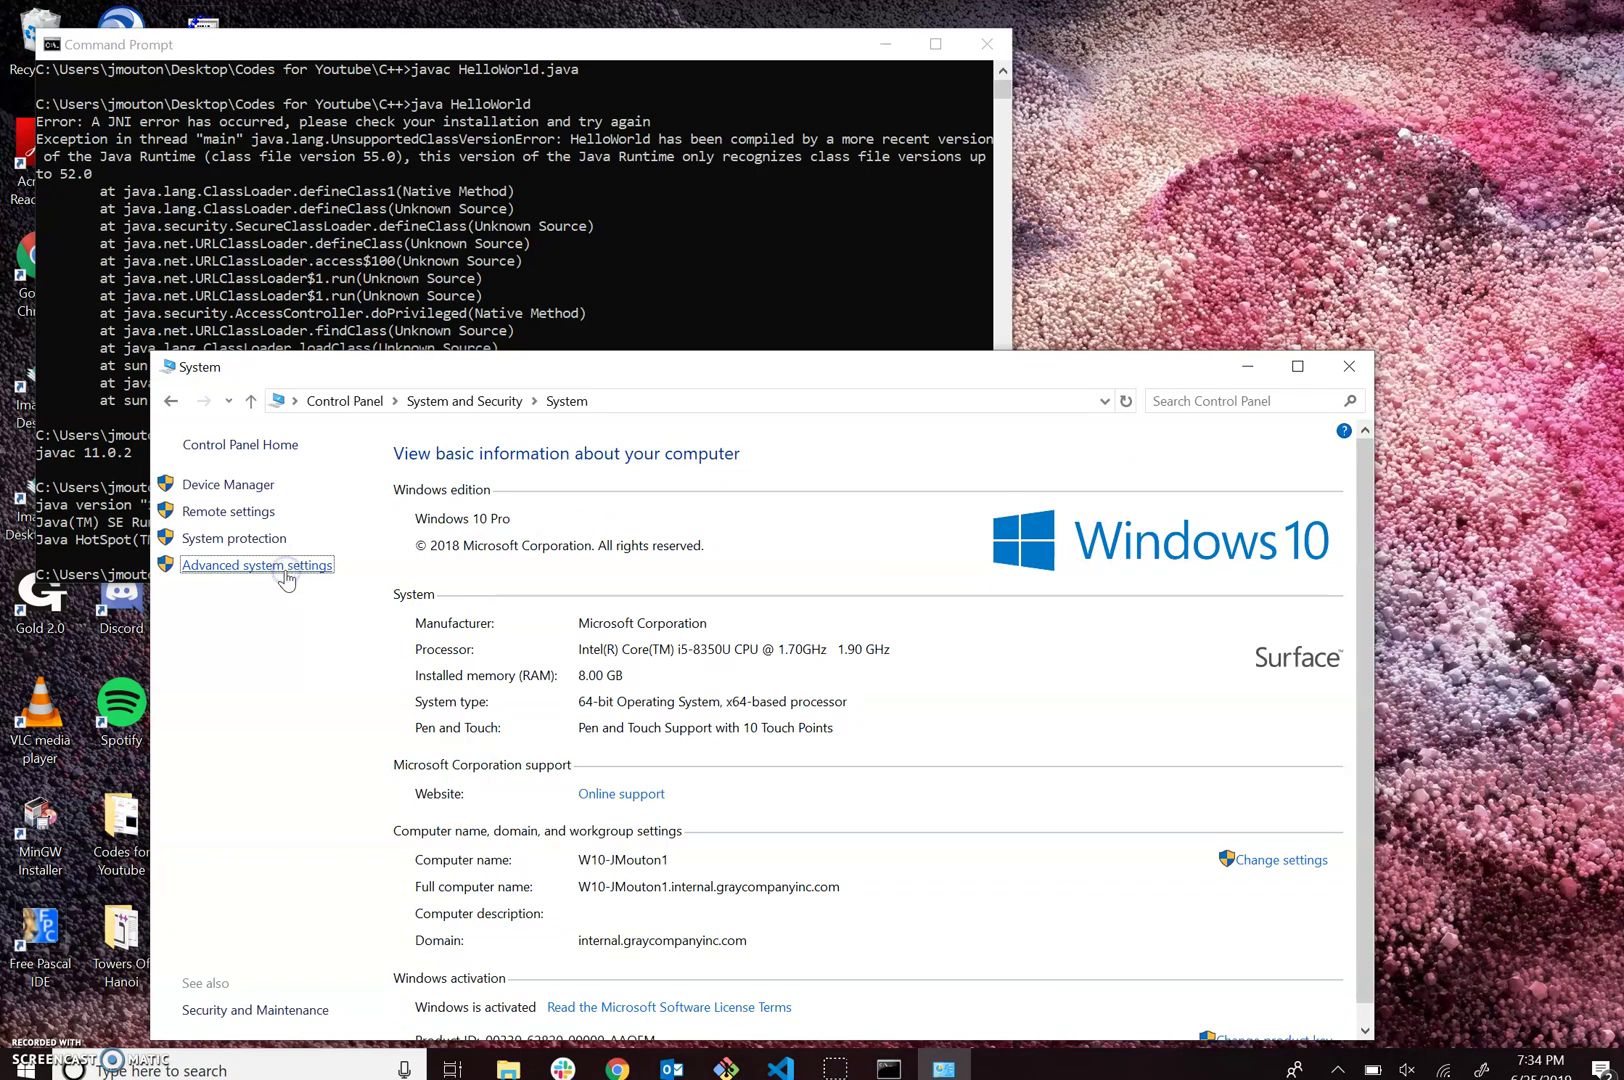
# - Move the jdk-11.0.2\bin entry to the top of the system Path and save
pyautogui.click(406, 484)
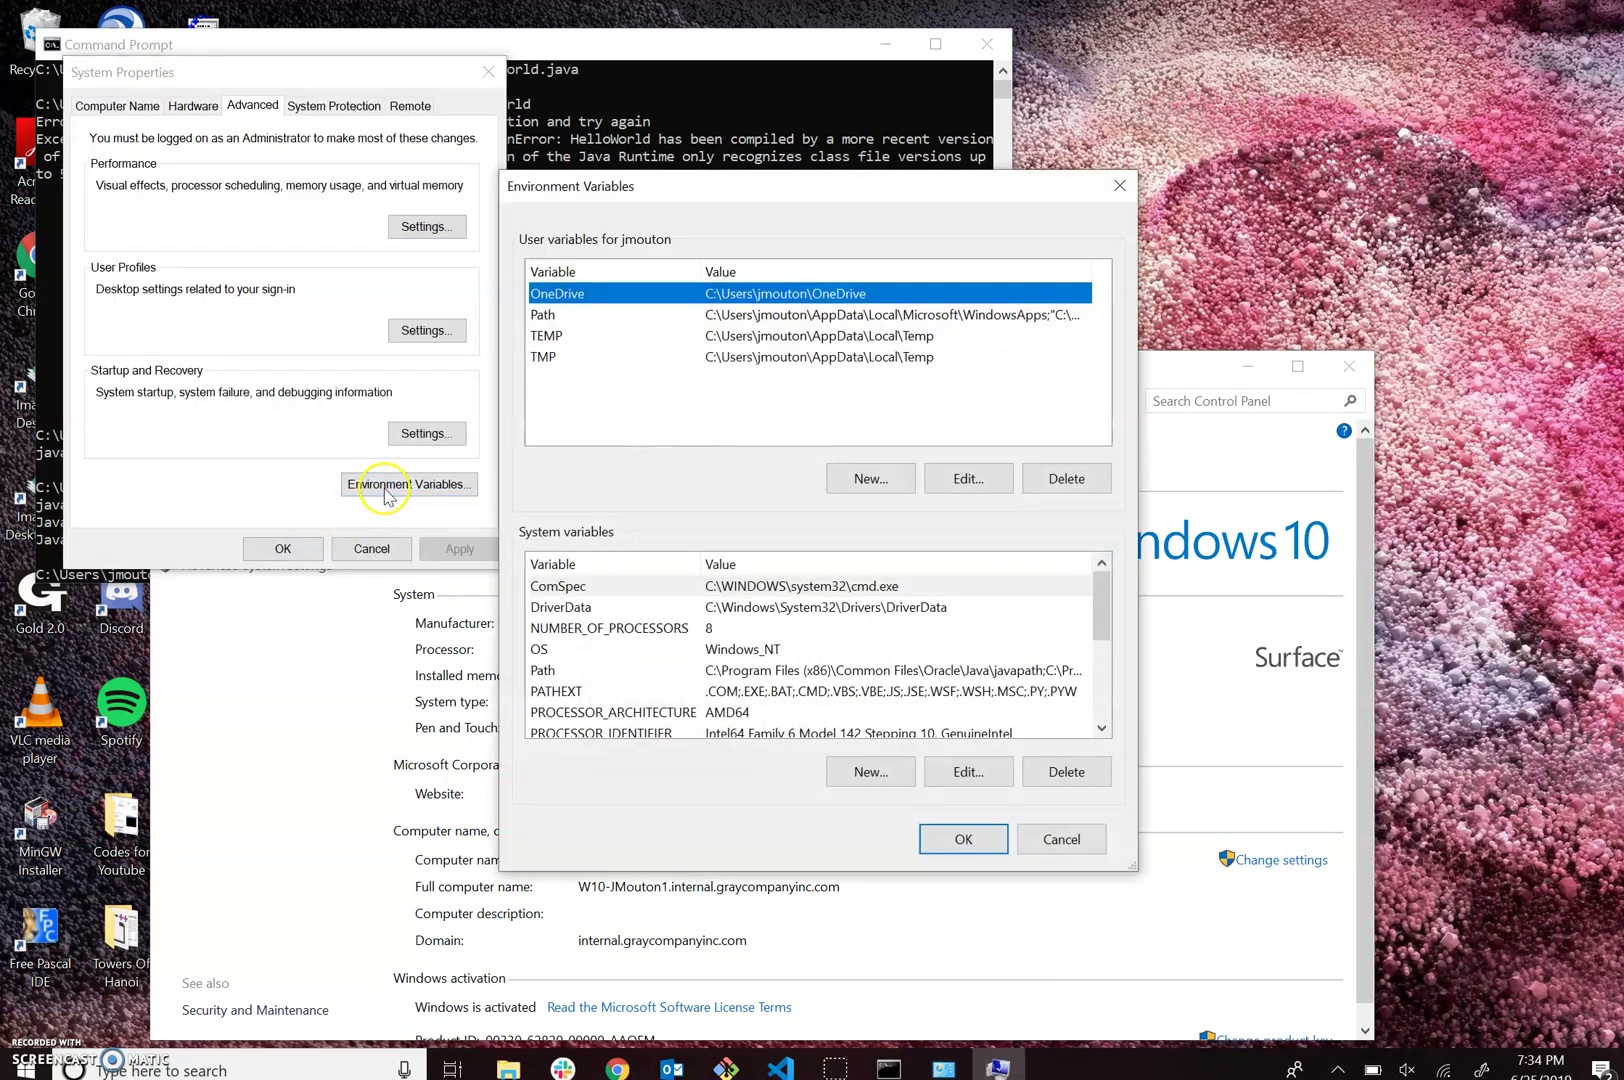
pyautogui.click(731, 671)
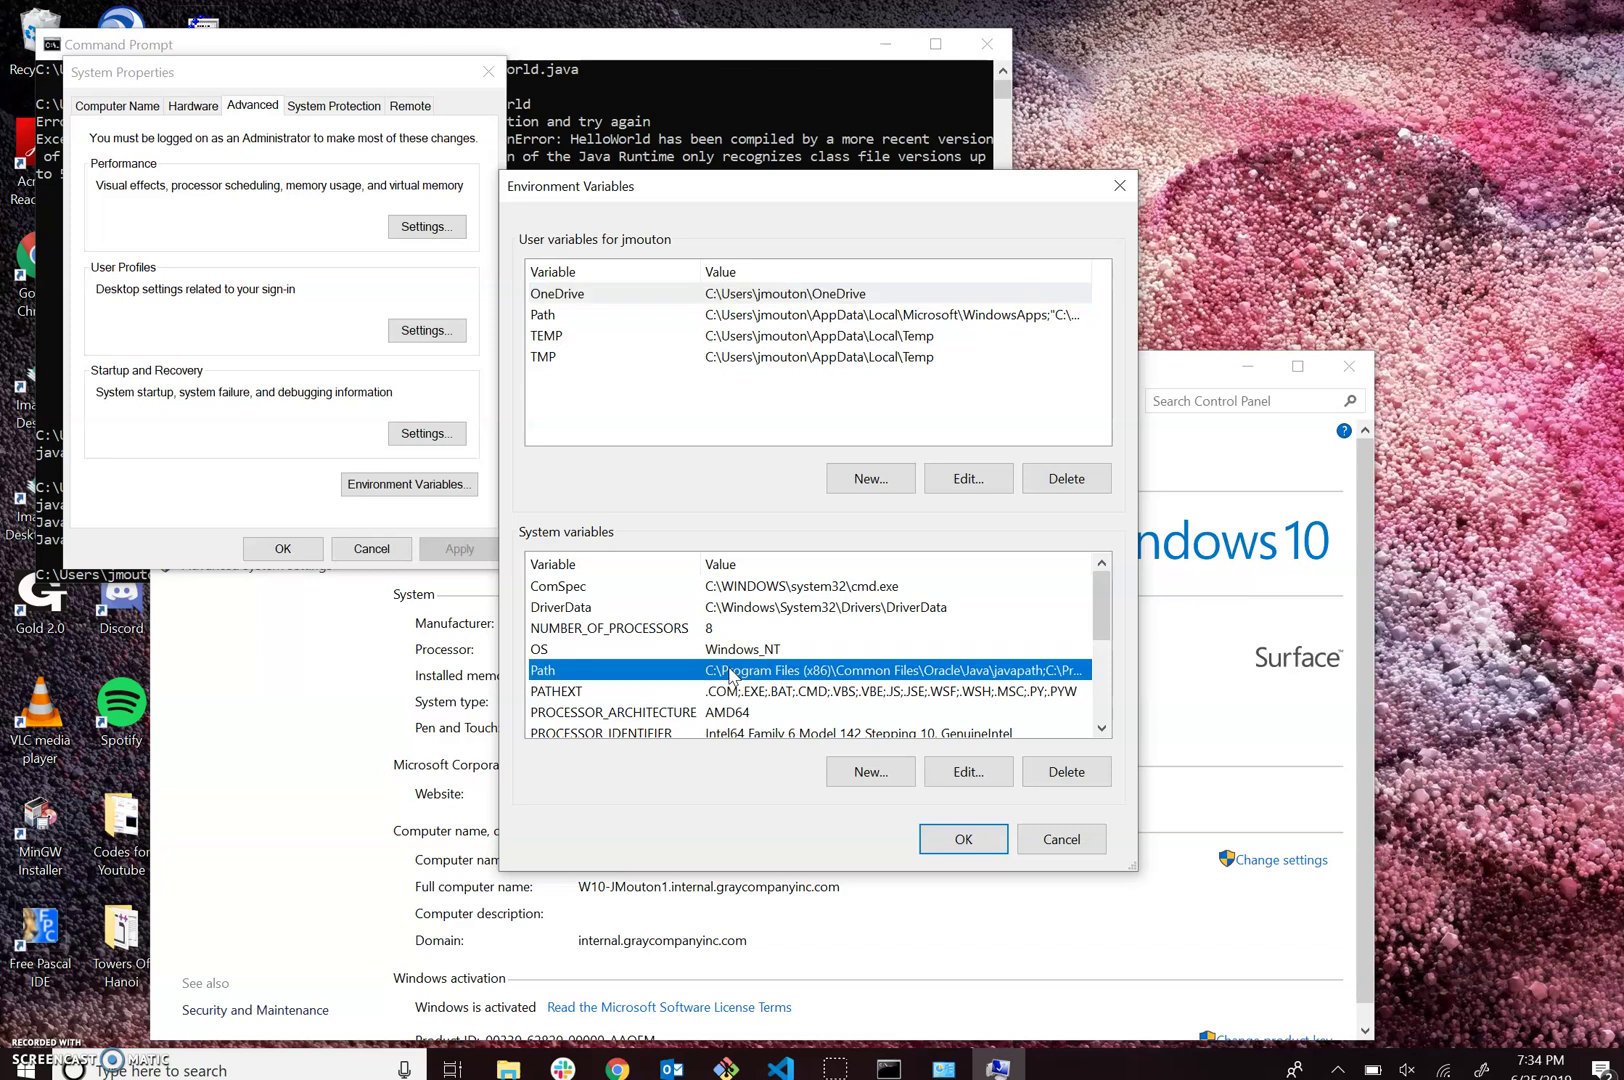
pyautogui.click(968, 772)
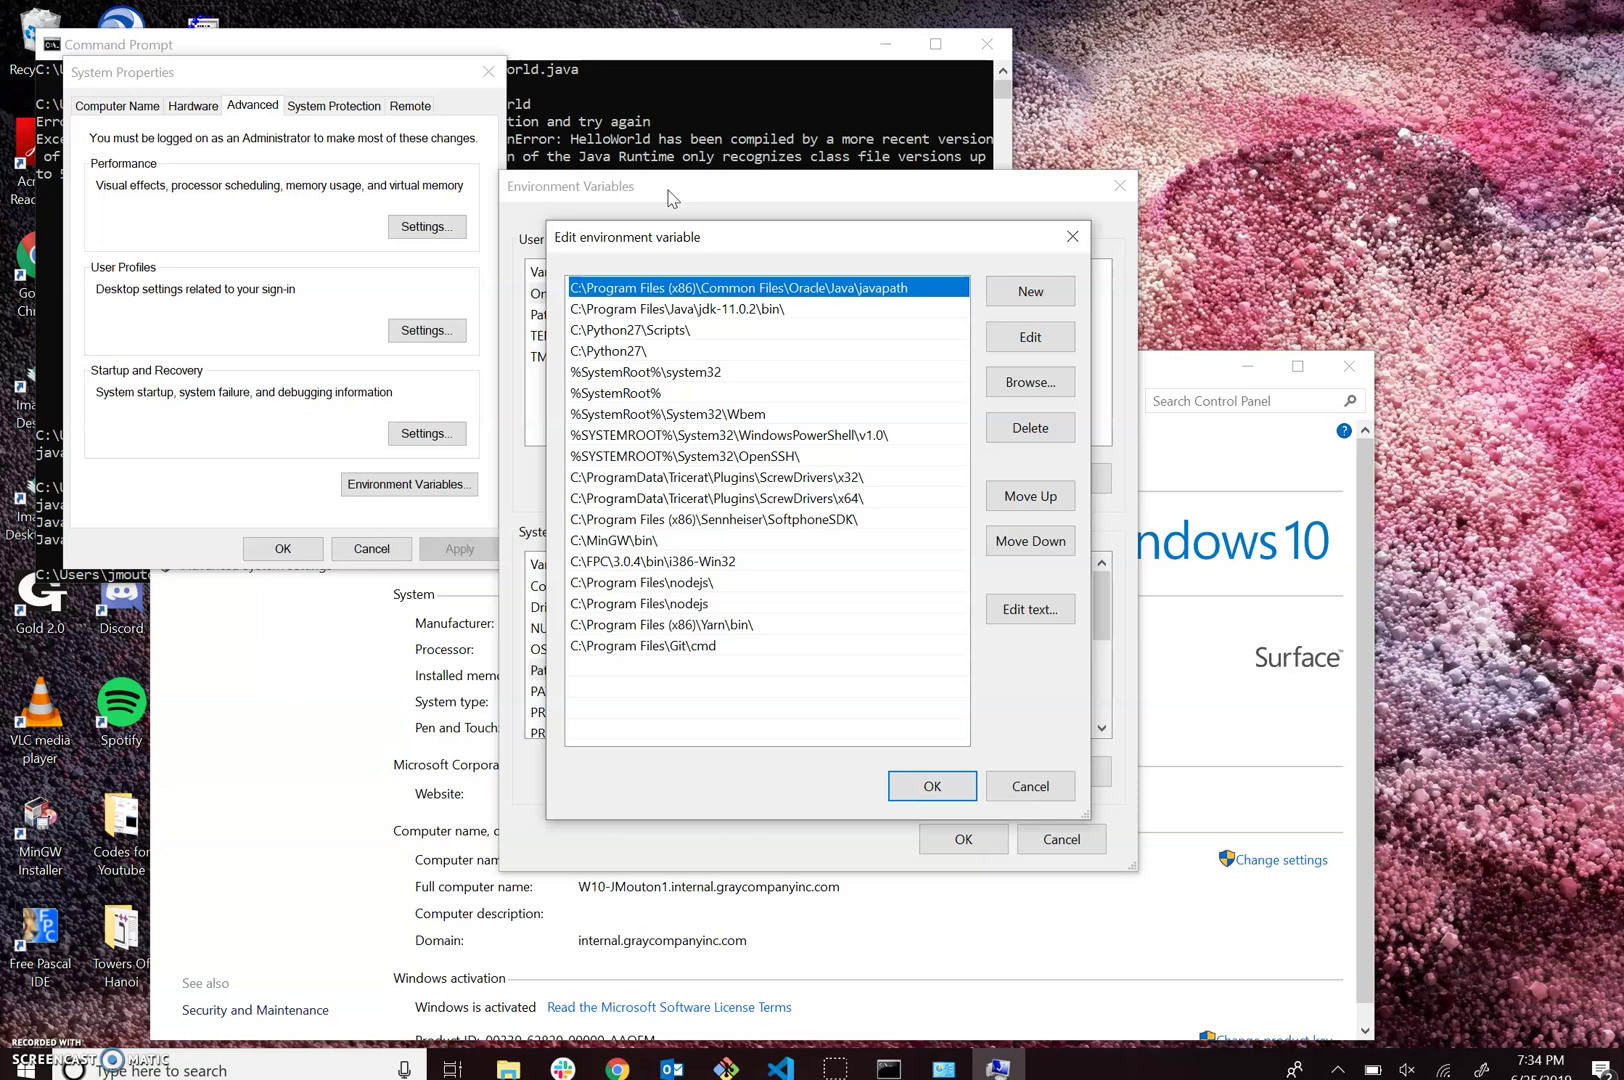
pyautogui.click(764, 314)
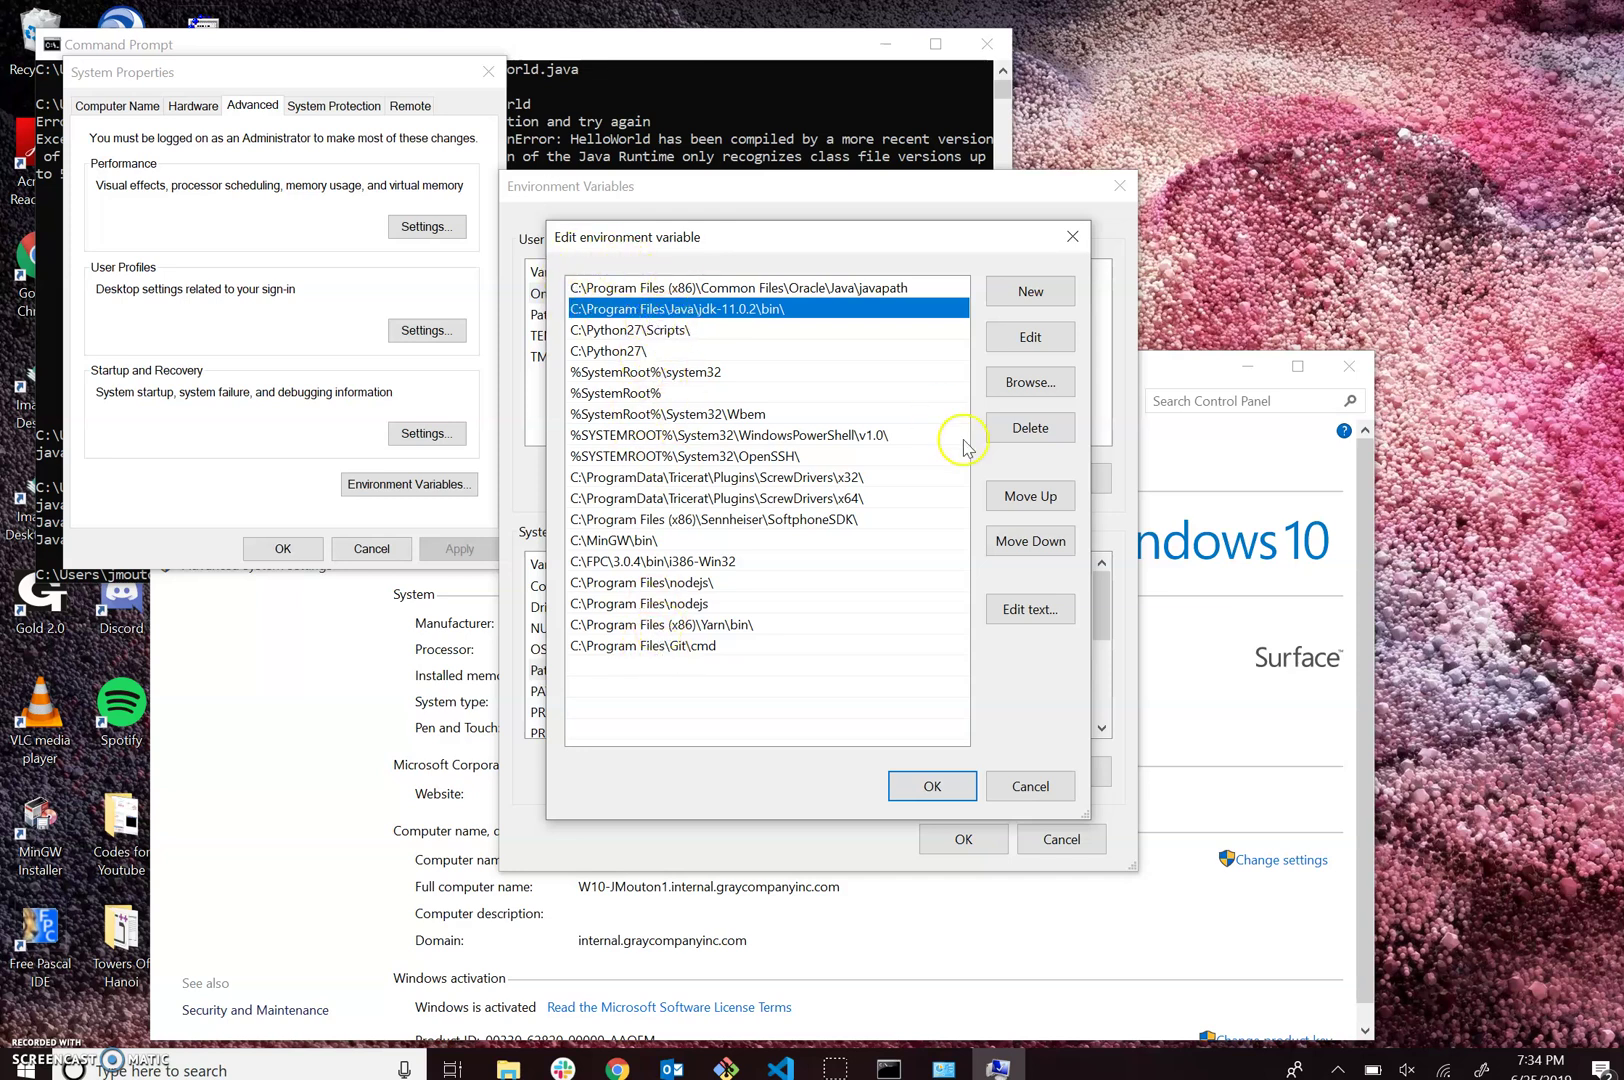
pyautogui.click(1021, 498)
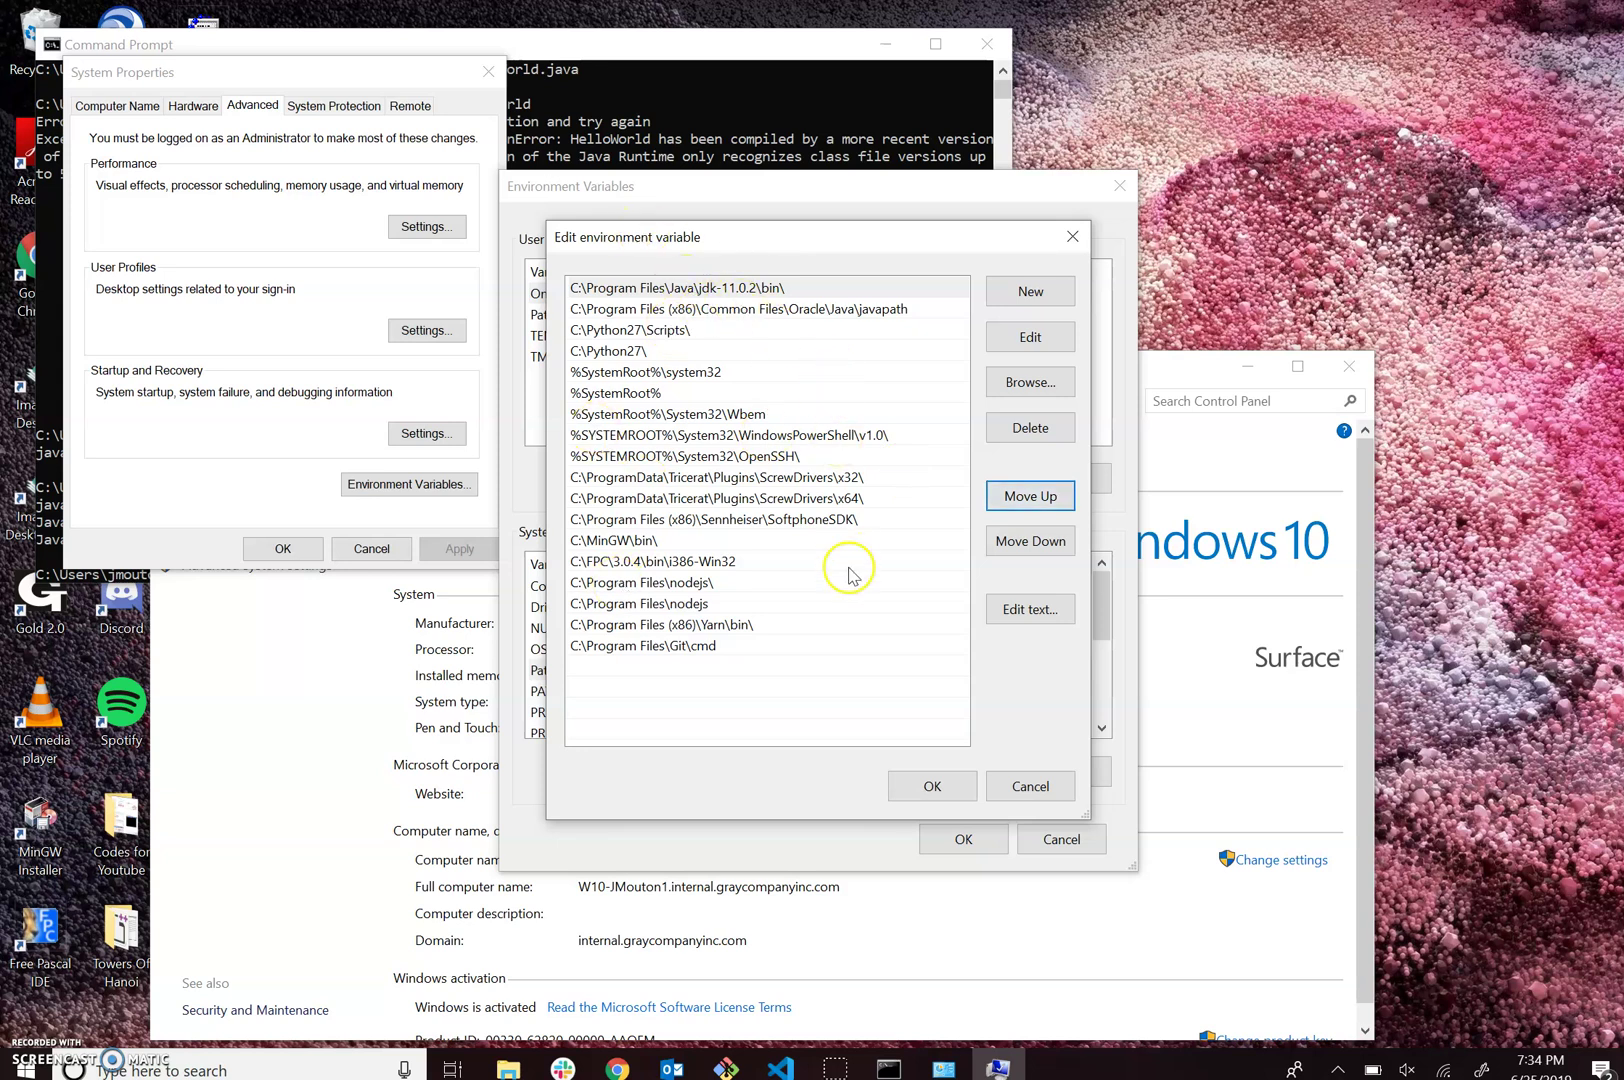
pyautogui.click(931, 786)
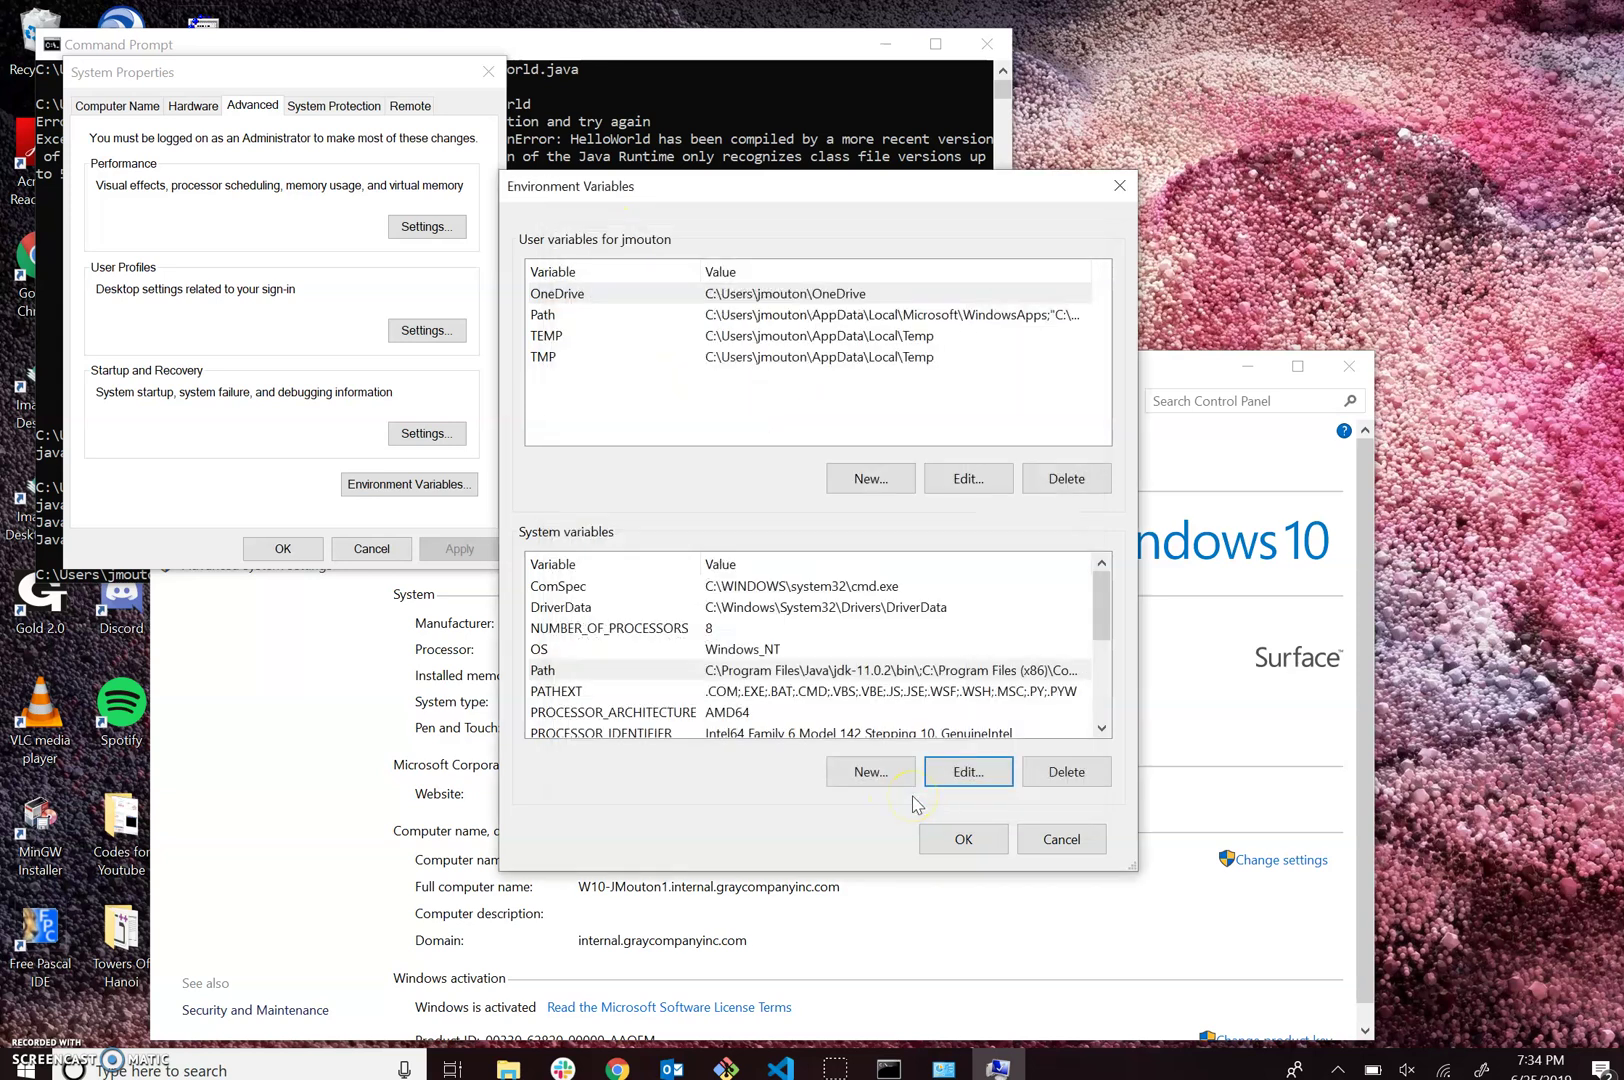
pyautogui.click(962, 838)
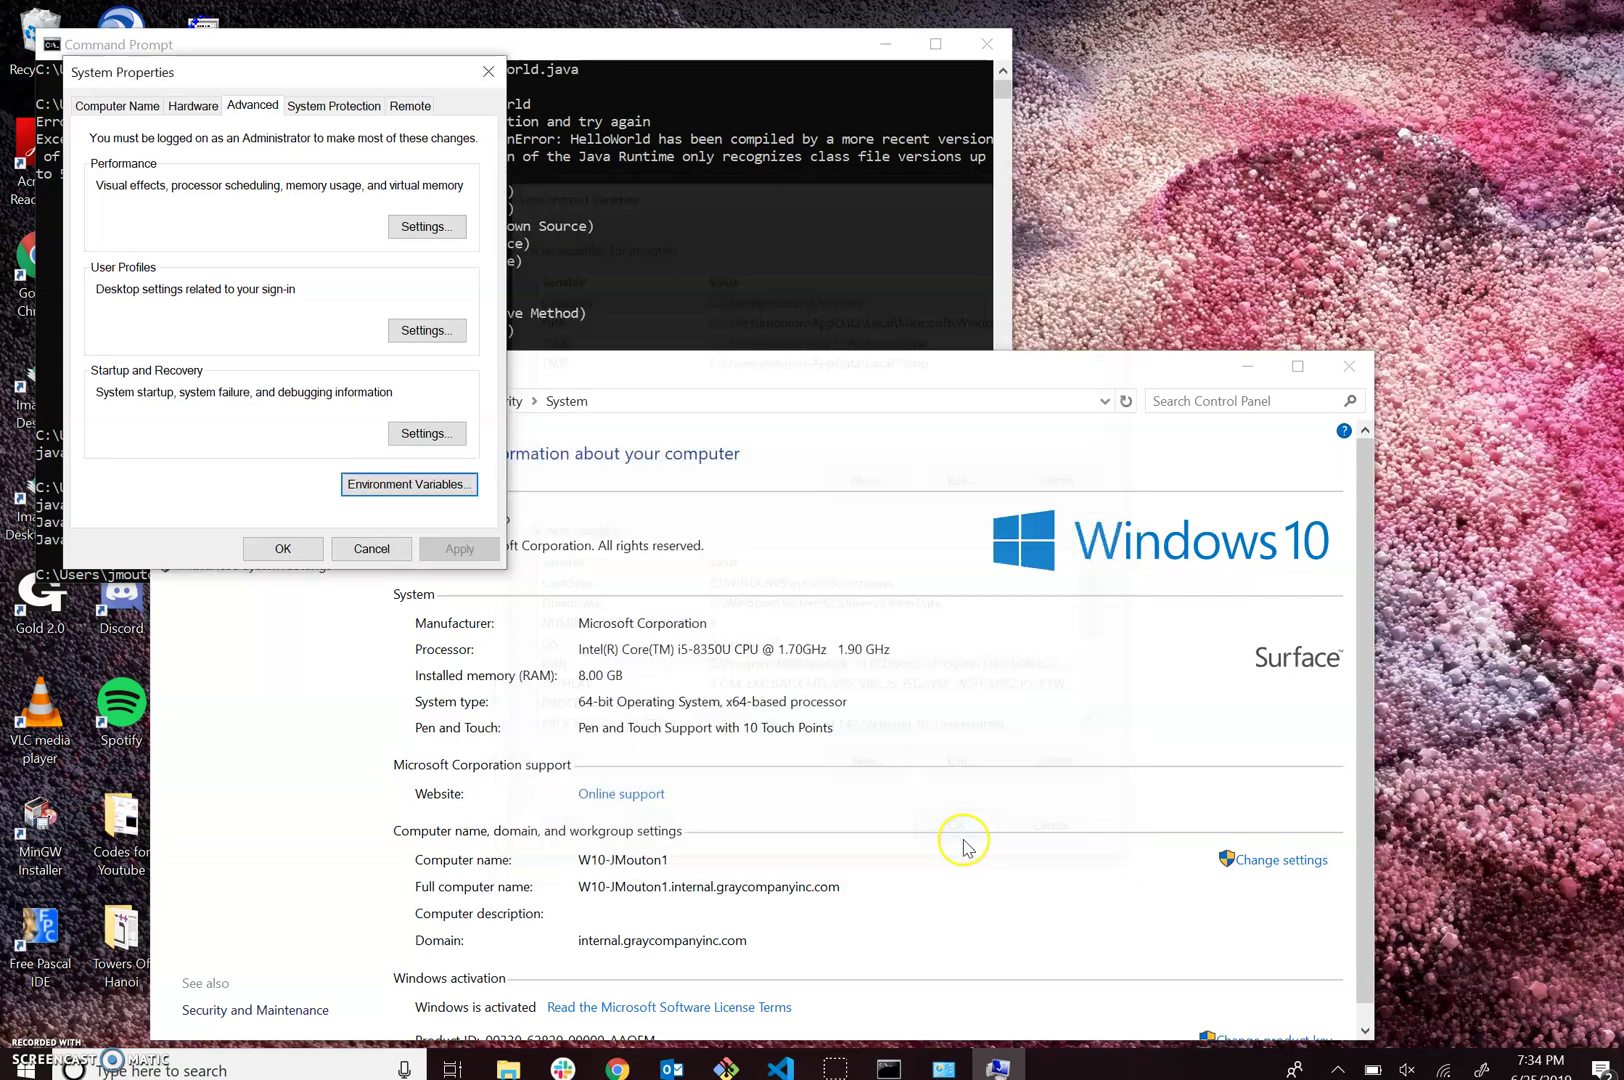
# - Close the System Properties, System and old Command Prompt windows, then start a taskbar search
pyautogui.click(488, 71)
pyautogui.click(1349, 366)
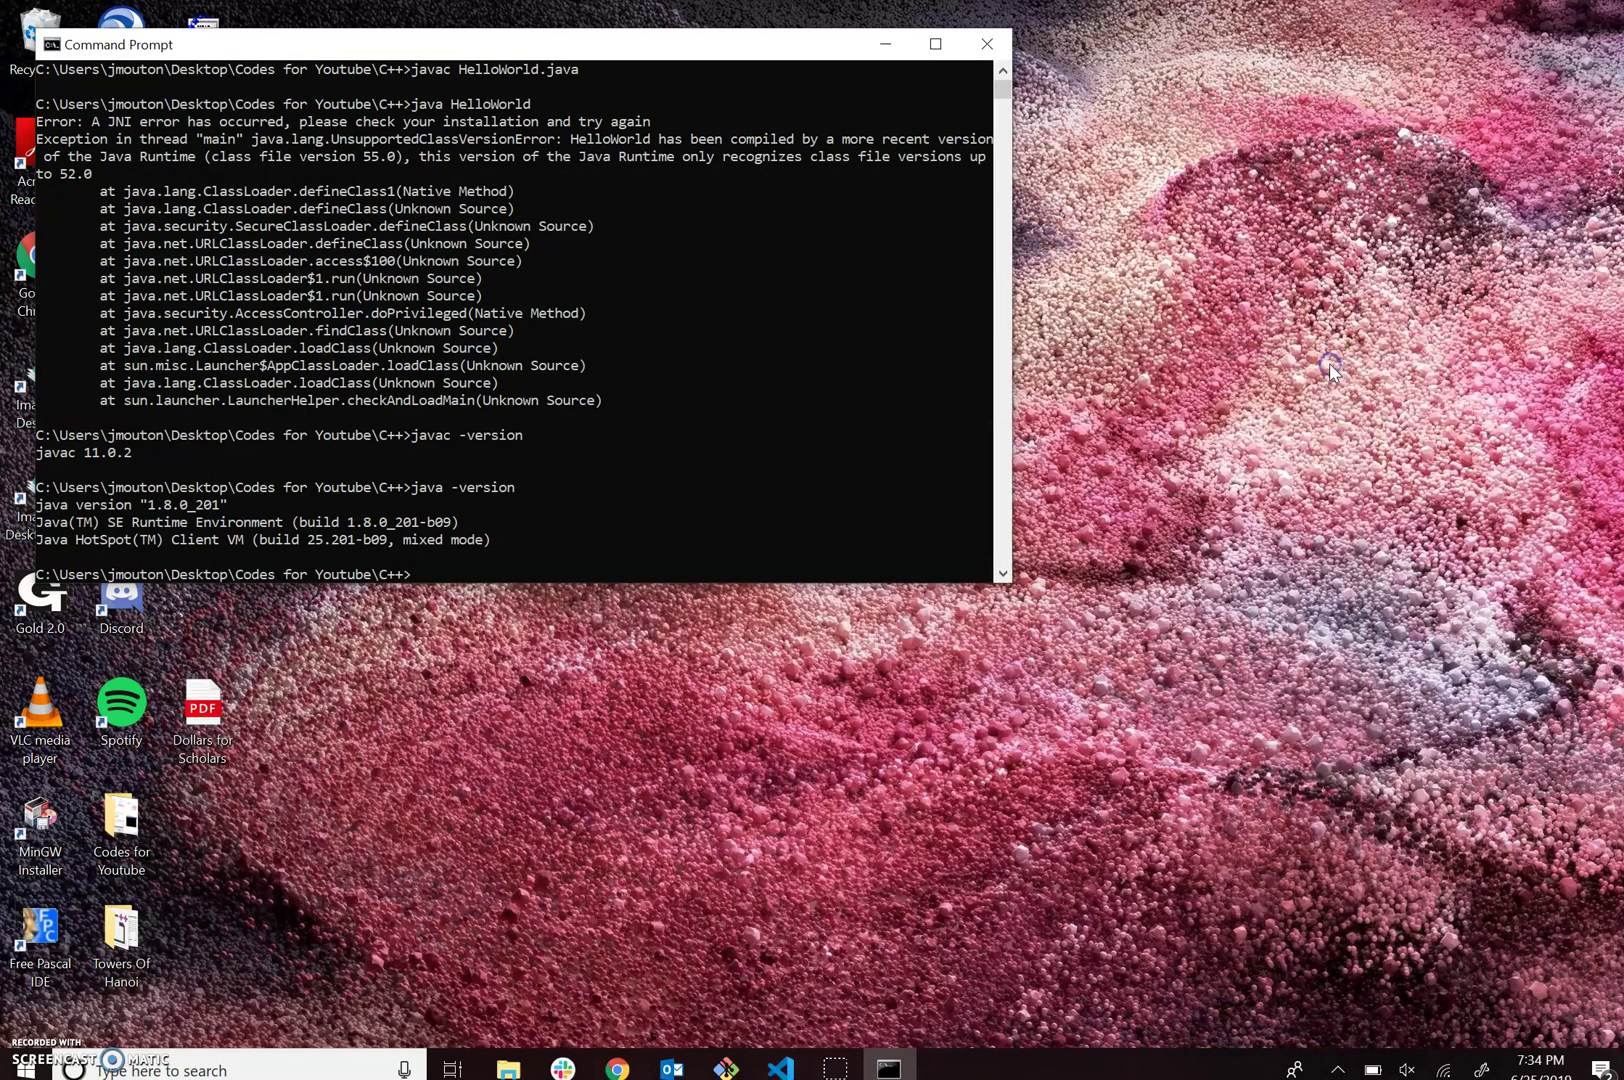
pyautogui.click(837, 319)
pyautogui.click(987, 43)
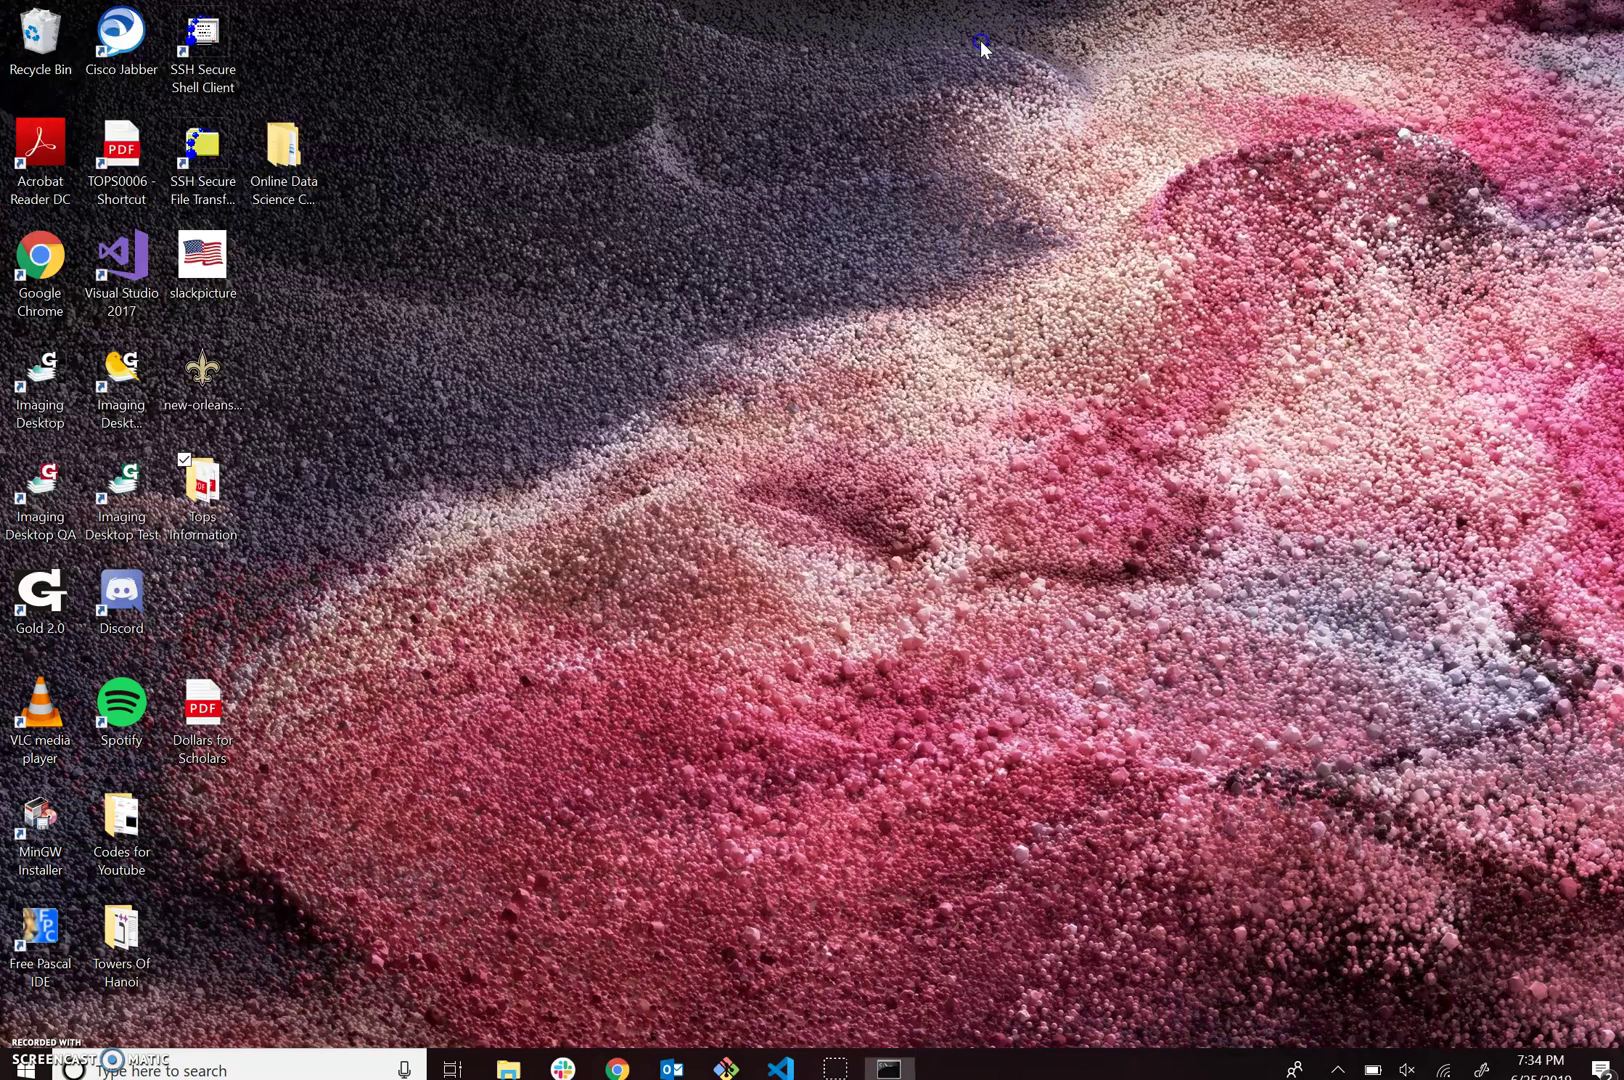
pyautogui.click(258, 1065)
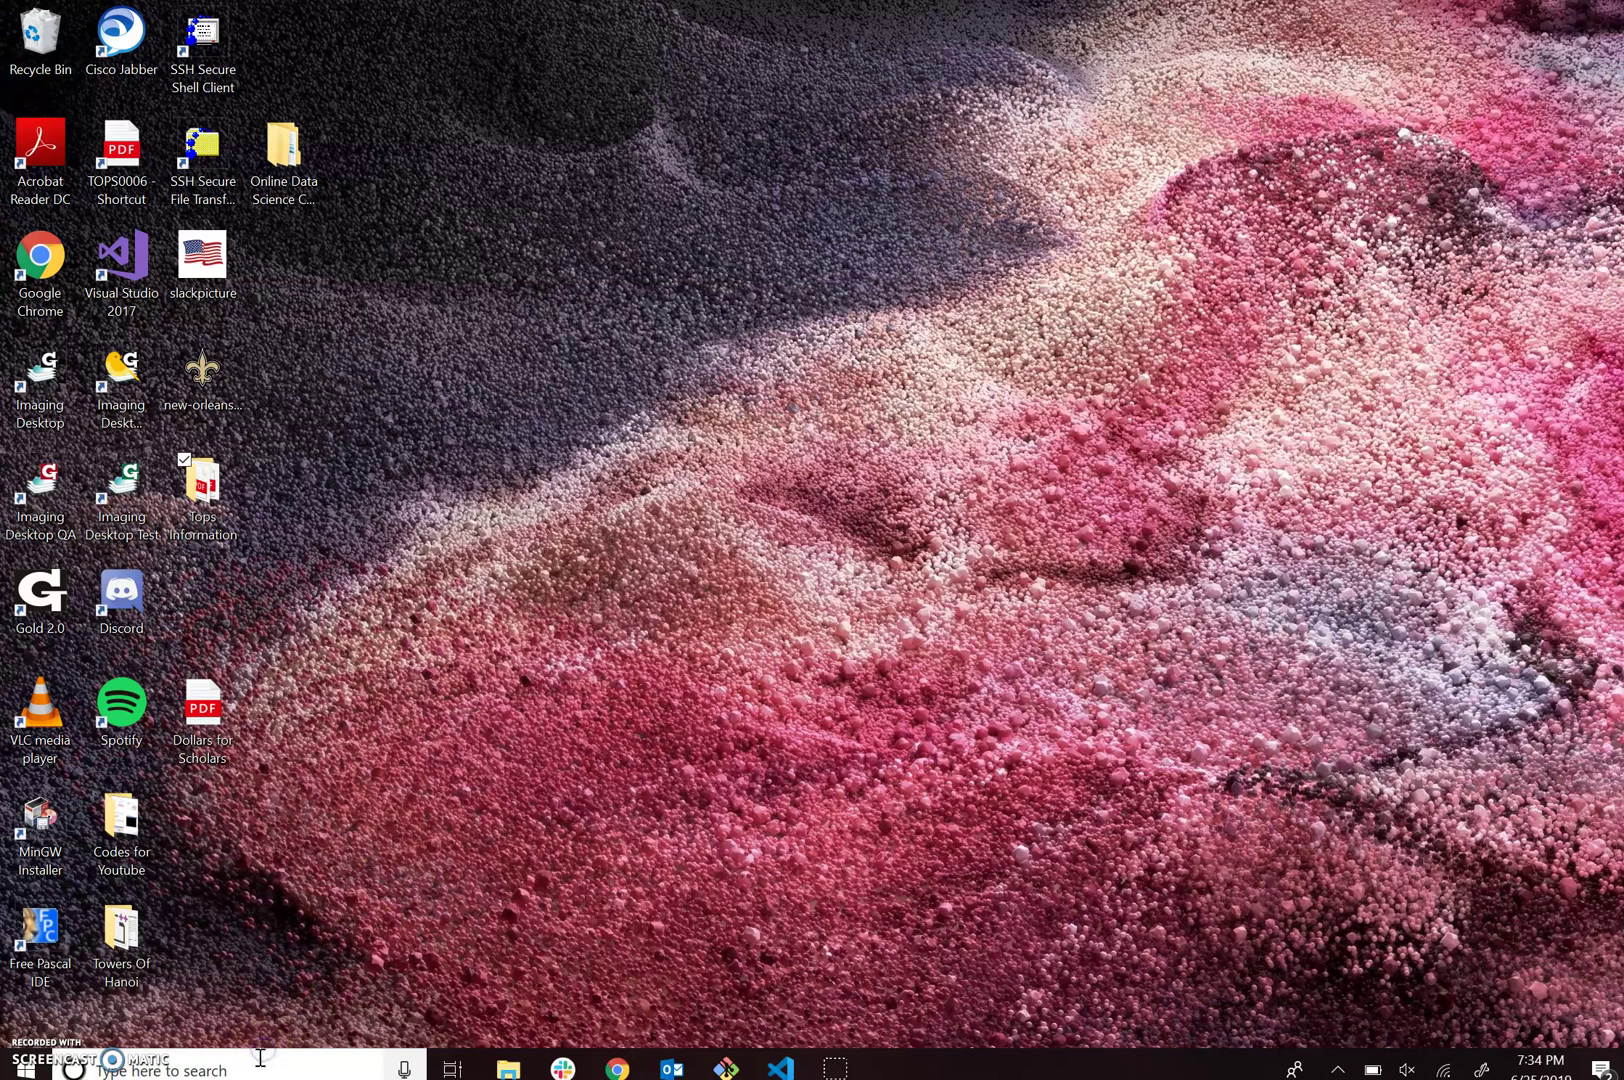
pyautogui.write('cmd')
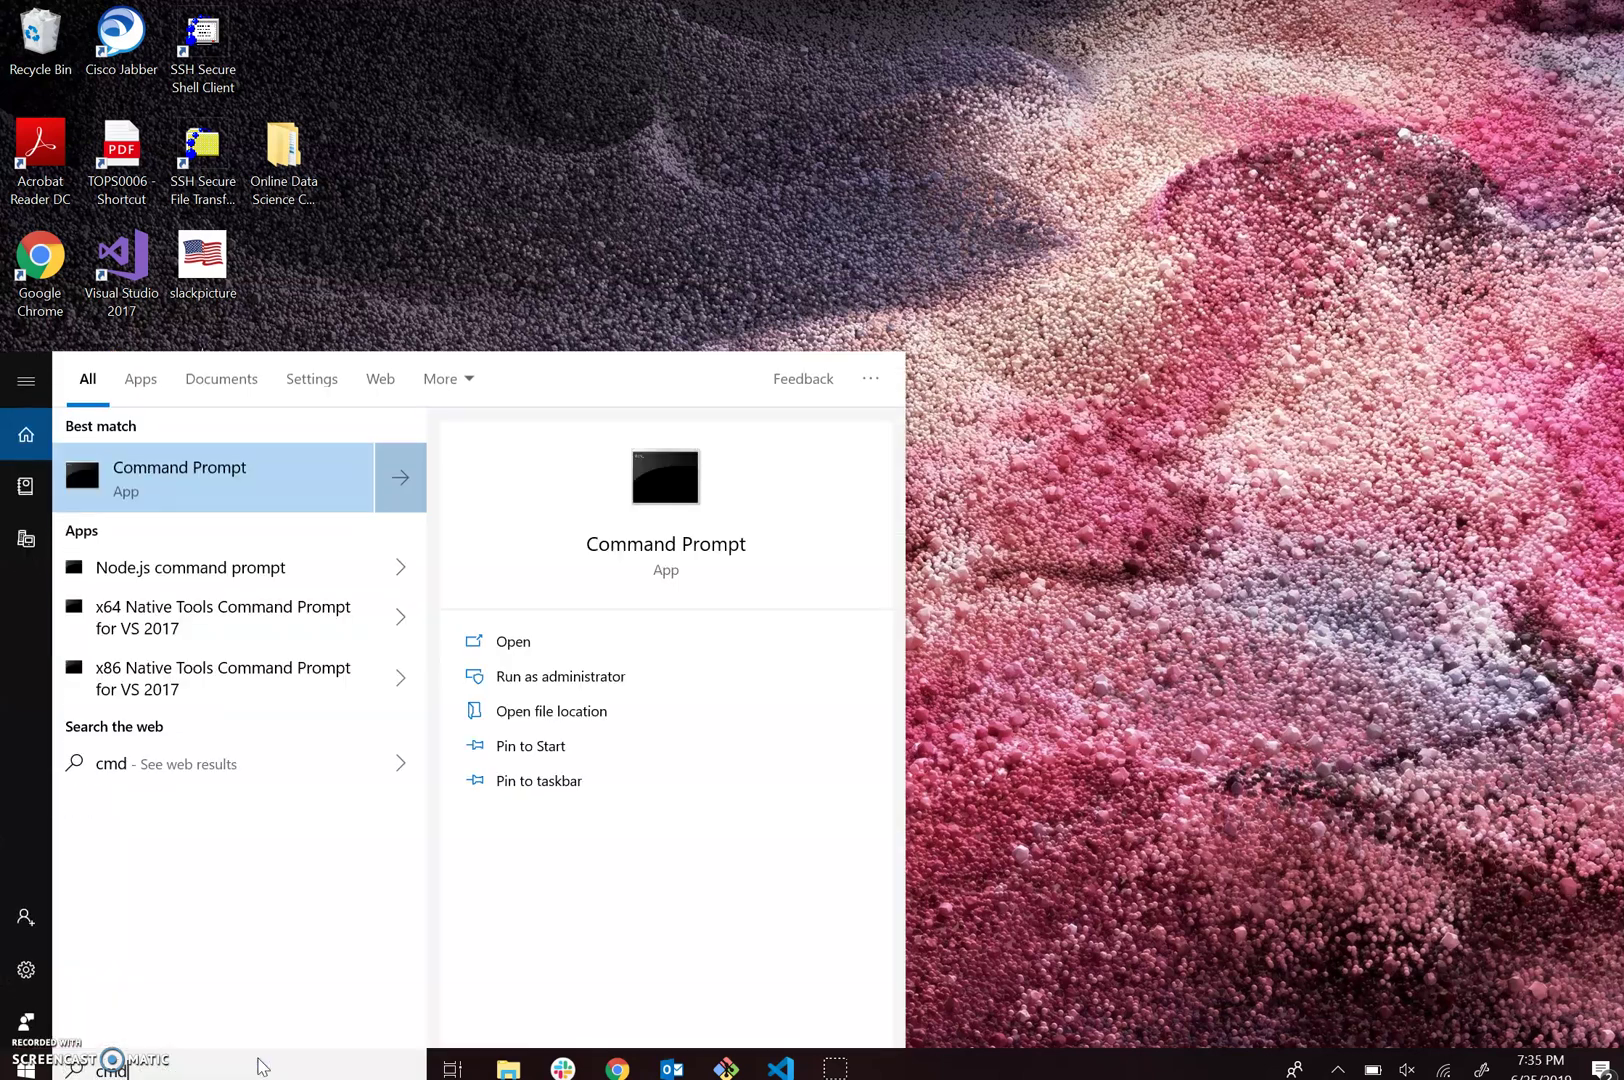
# - In a new Command Prompt, enter Desktop\Codes for Youtube\C++ and run HelloWorld, printing 'Hello, World'
pyautogui.press('Return')
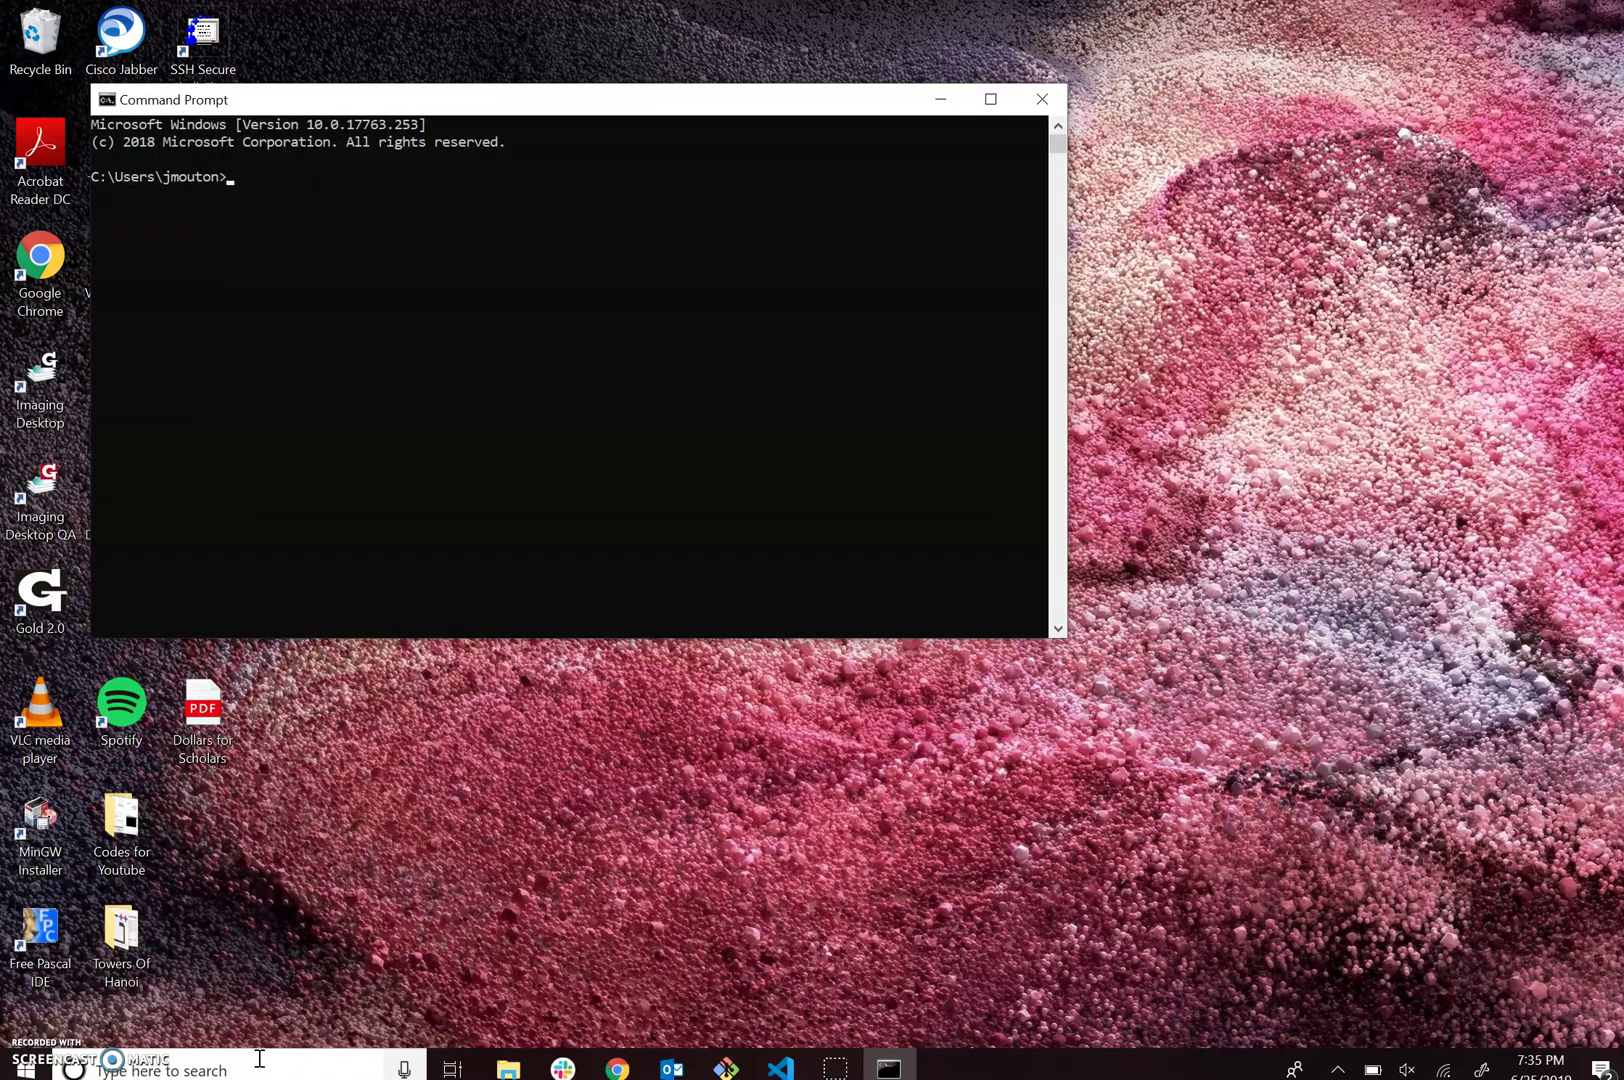
pyautogui.write('cd')
pyautogui.write(' desktop')
pyautogui.press('Return')
pyautogui.write('cd')
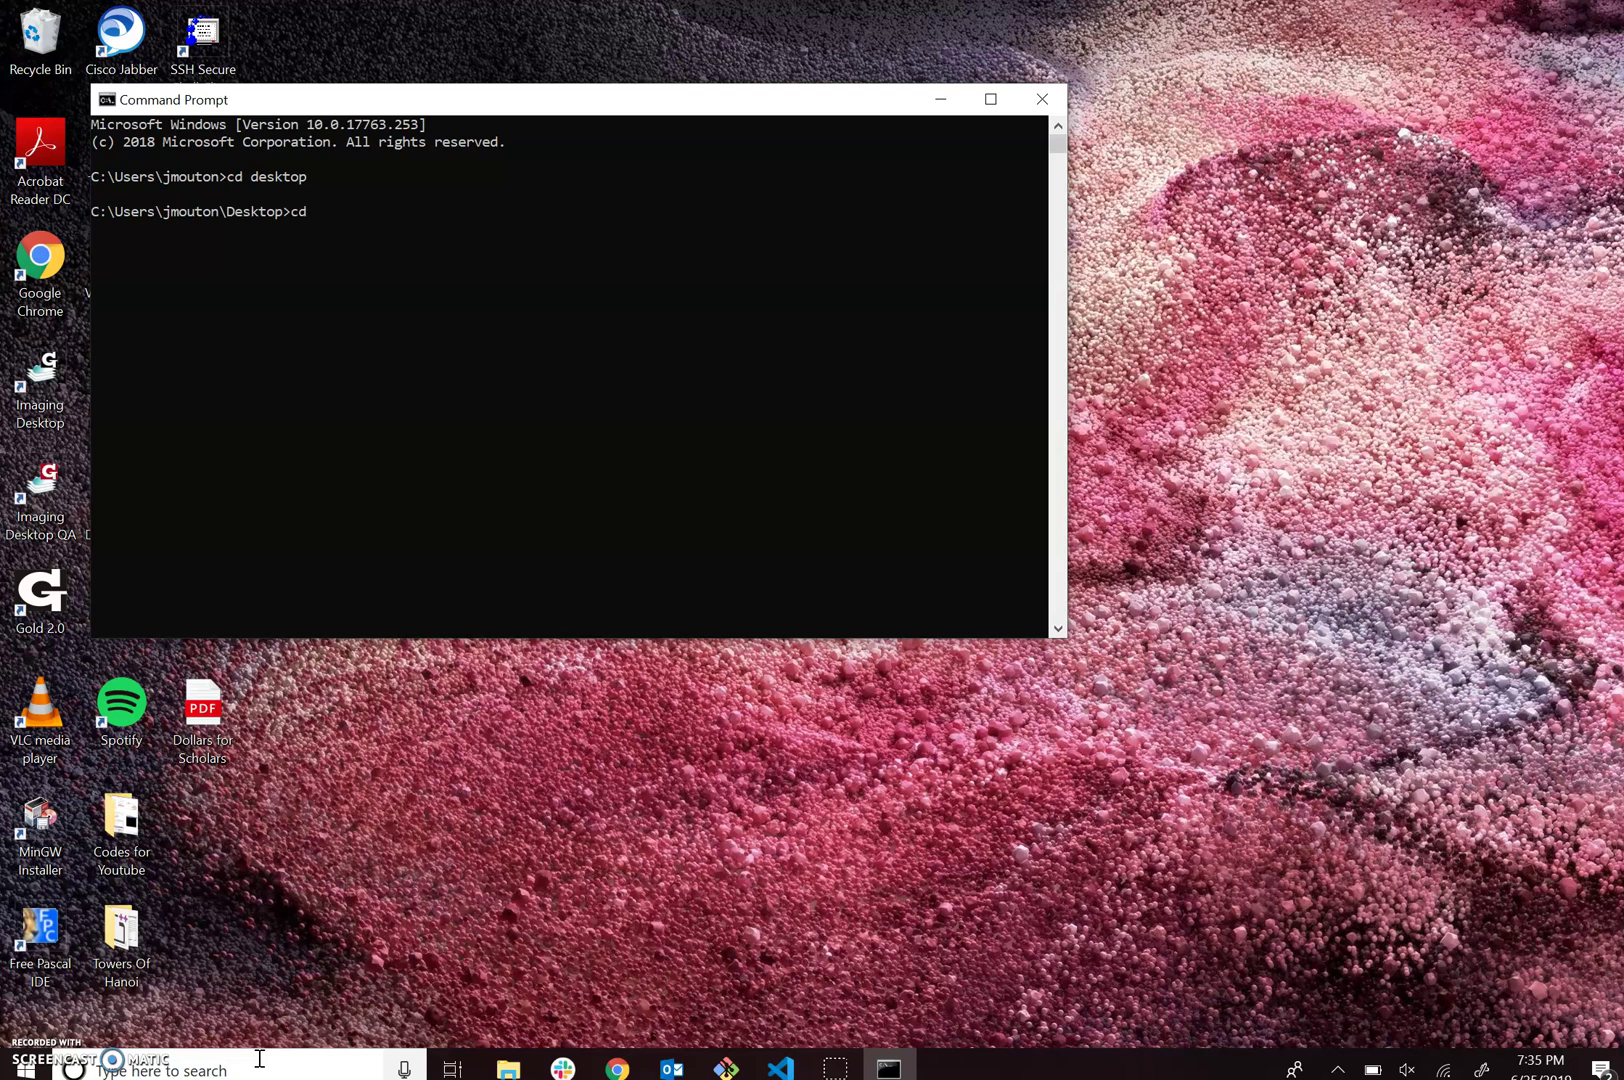
pyautogui.write(' Codes fo')
pyautogui.write('r Youtube')
pyautogui.press('Return')
pyautogui.write('cd')
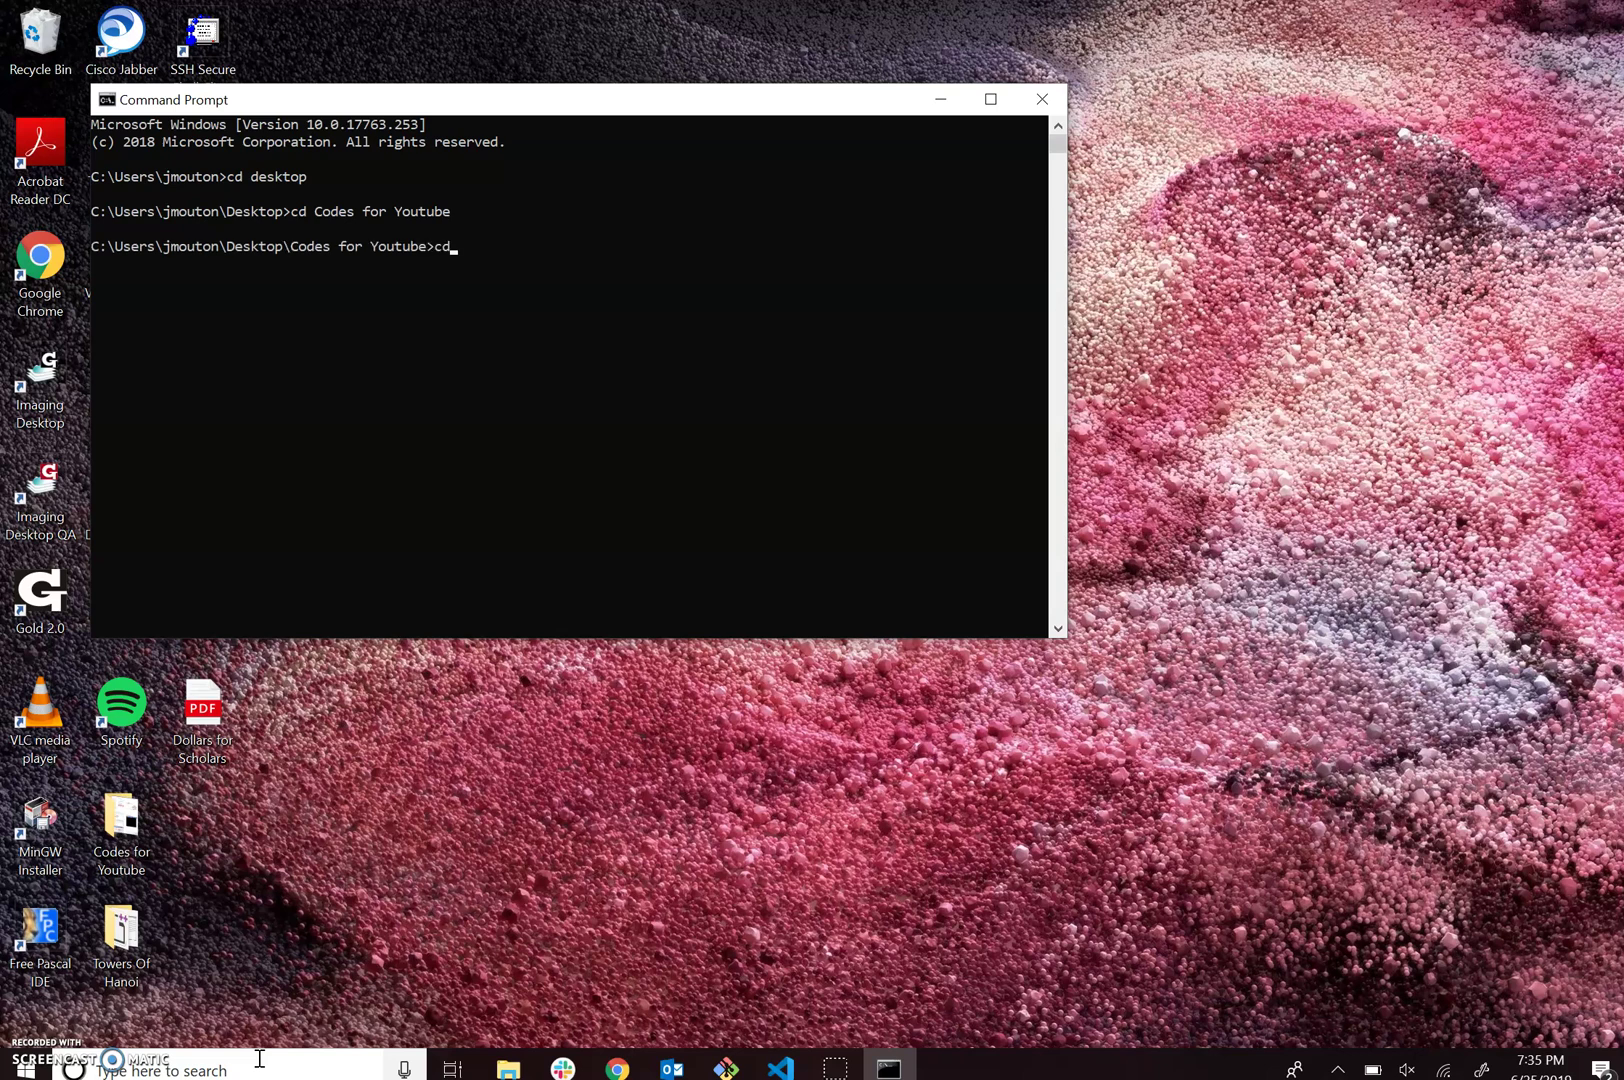
pyautogui.write(' C++')
pyautogui.press('Return')
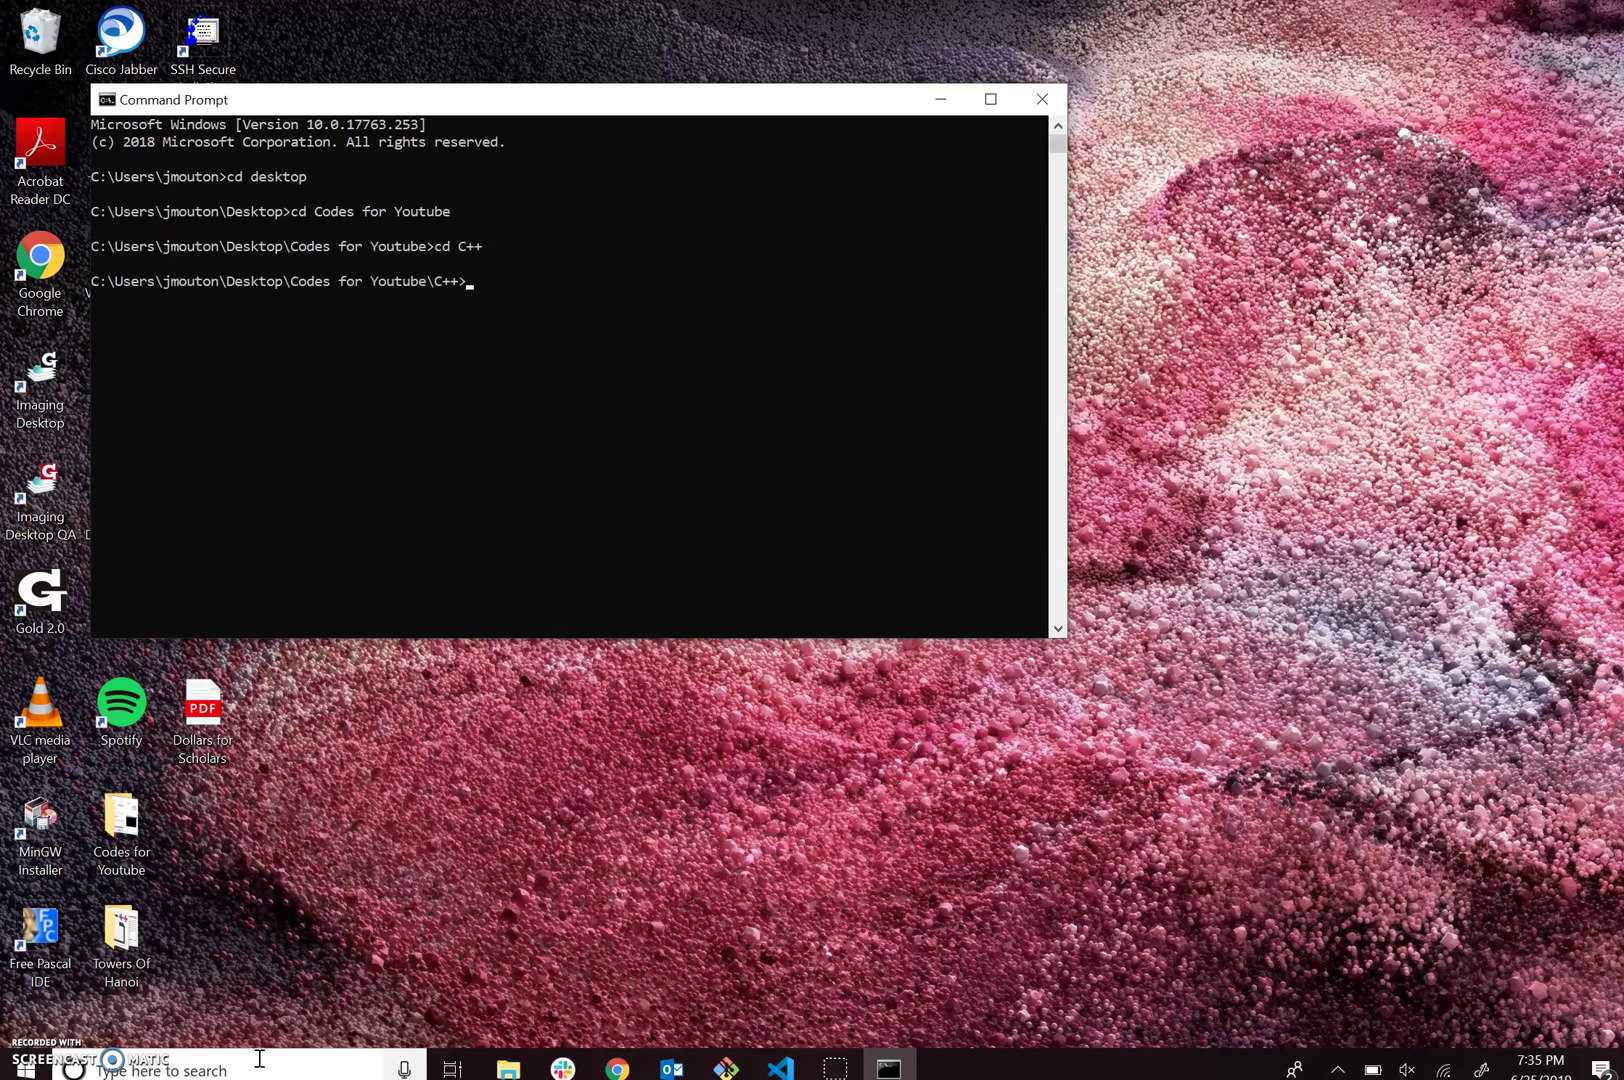
pyautogui.write('java')
pyautogui.write('c')
pyautogui.write(' He')
pyautogui.write('lloWo')
pyautogui.write('rld.ja')
pyautogui.write('va')
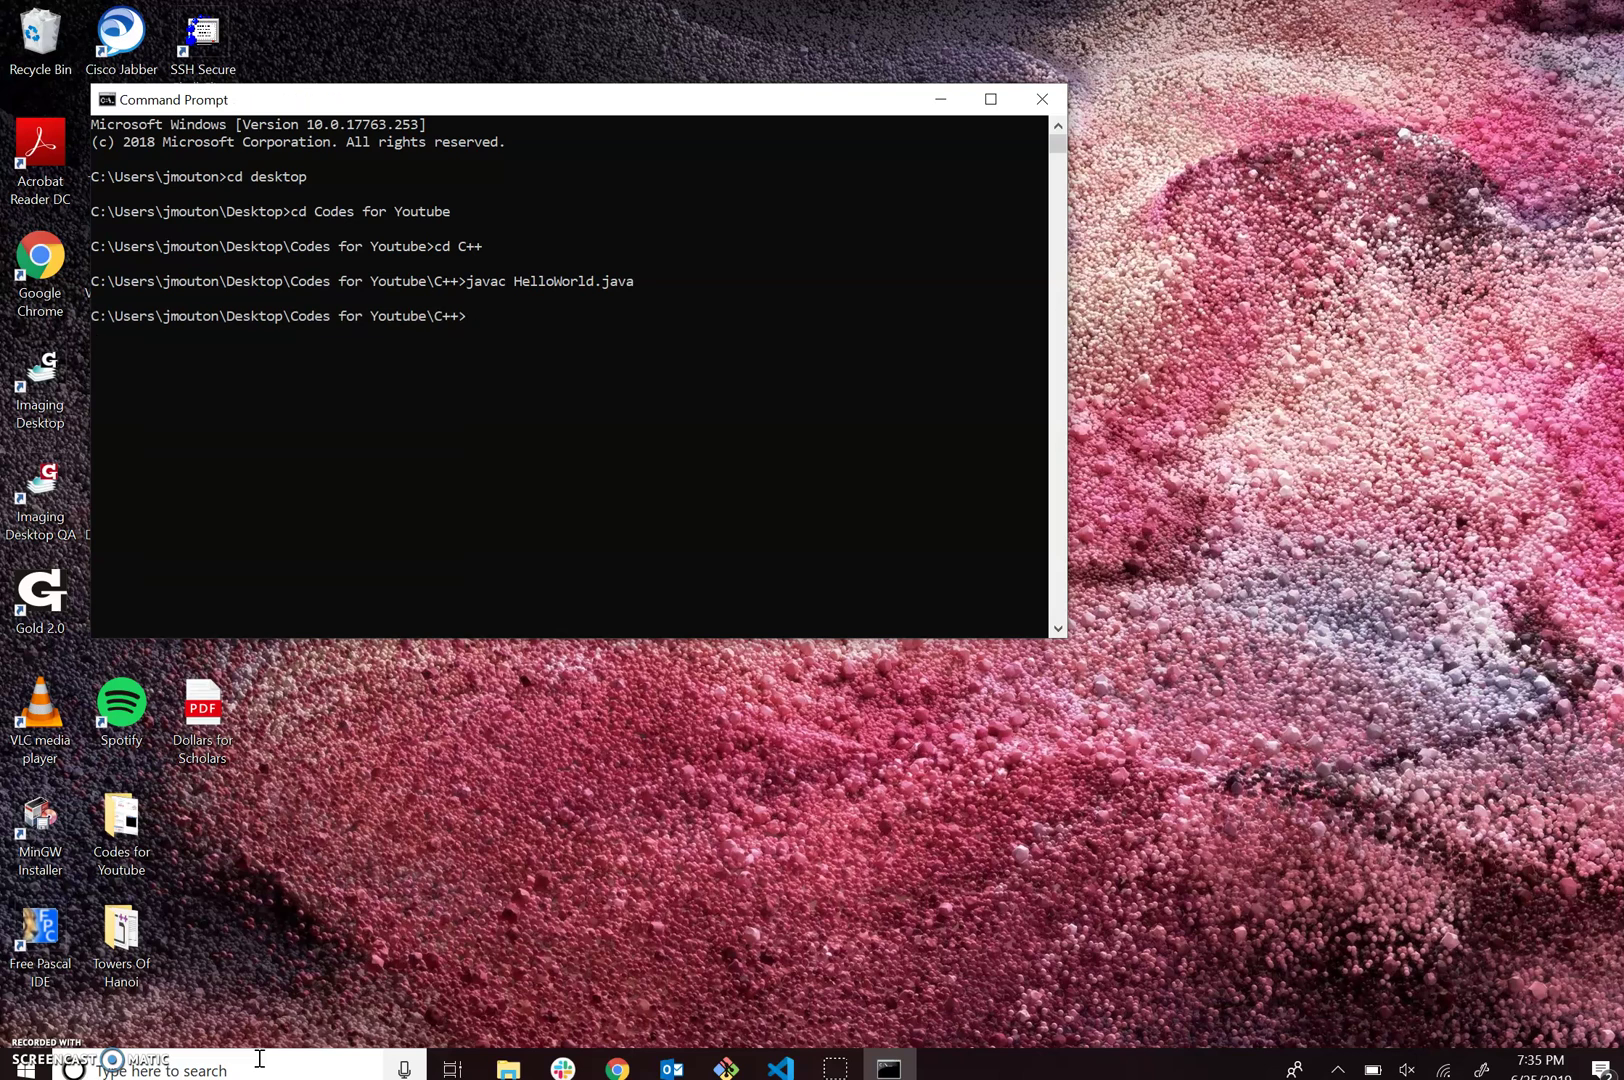
pyautogui.write('ja')
pyautogui.write('va Hell')
pyautogui.write('oWorld')
pyautogui.press('Return')
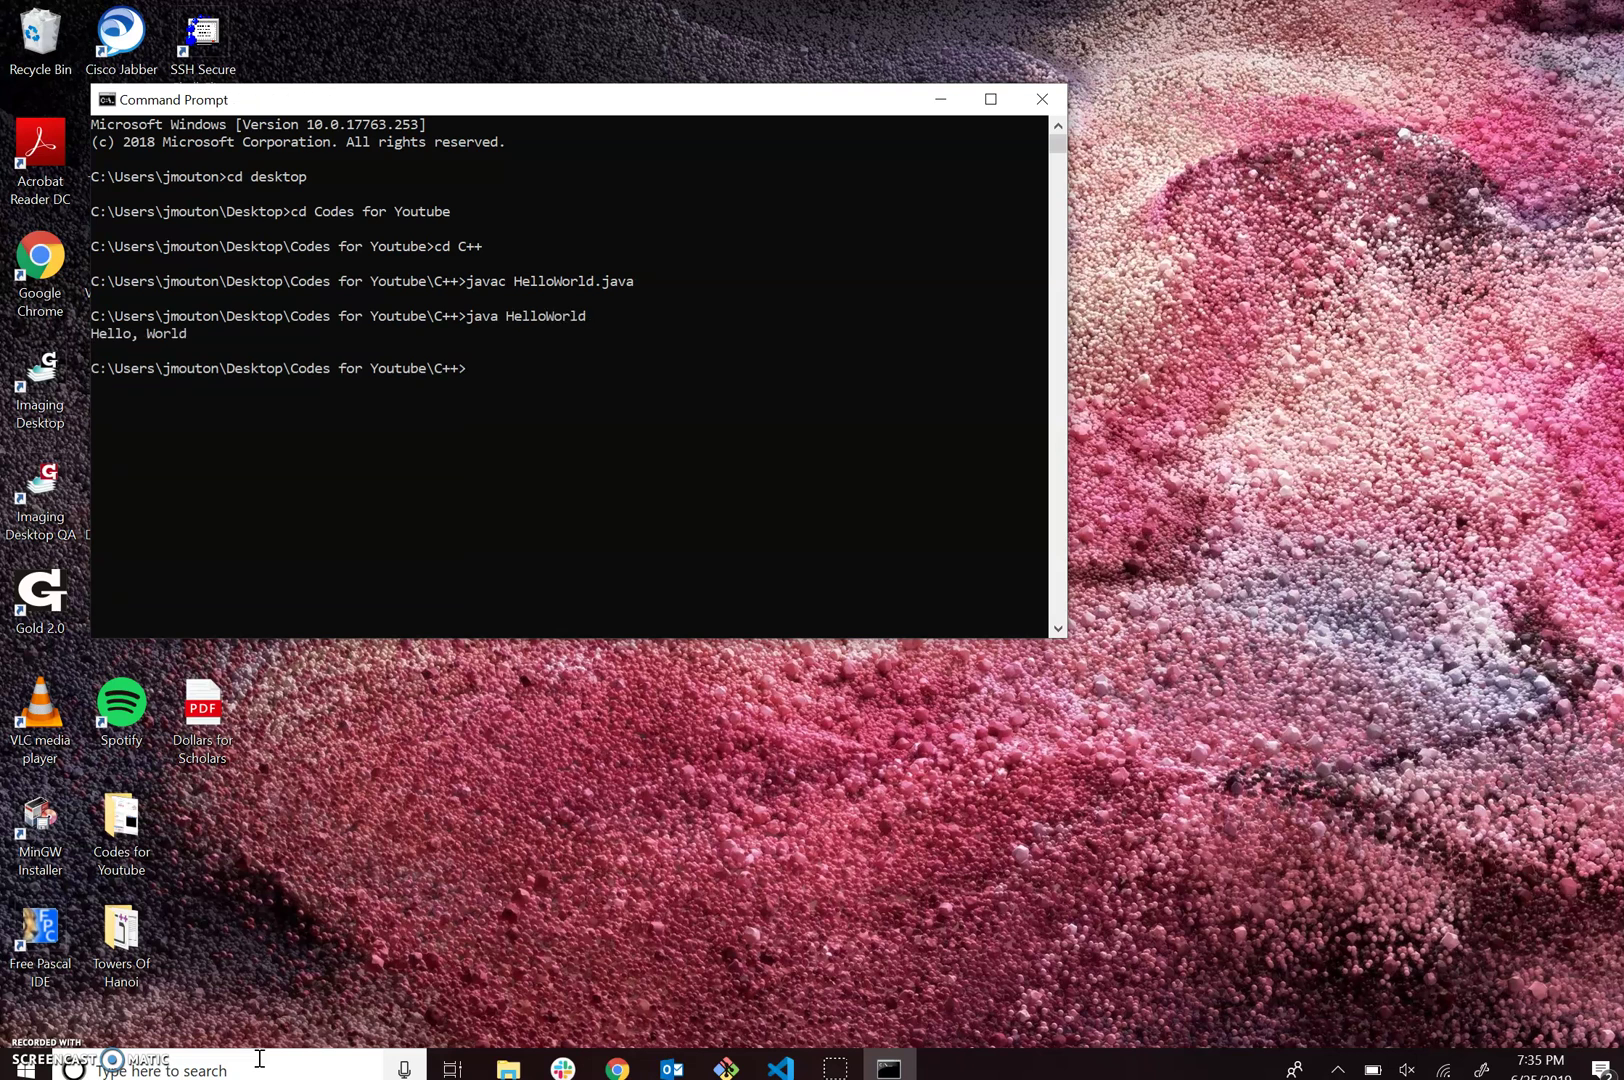